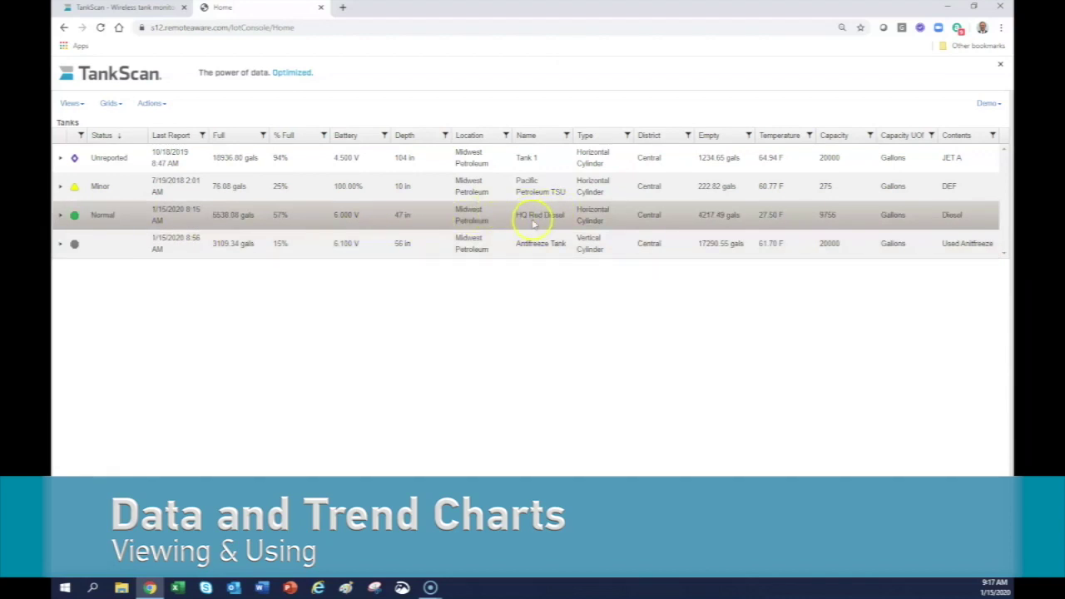
Expand the HQ Red Diesel tank and chart its Full reading history for the 30 days ending 8/26/2019
click(60, 216)
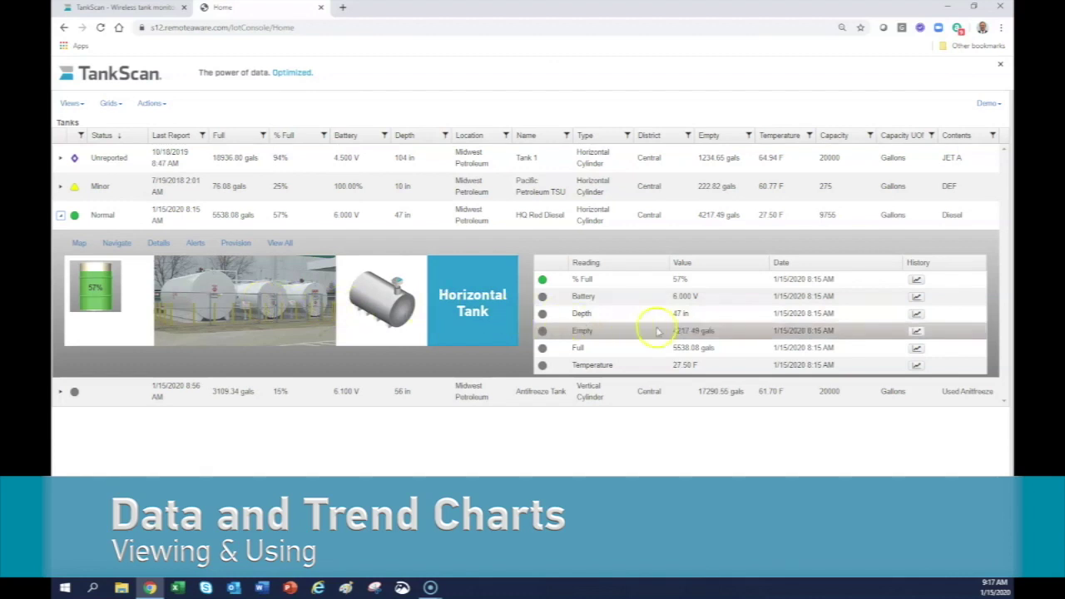
click(917, 349)
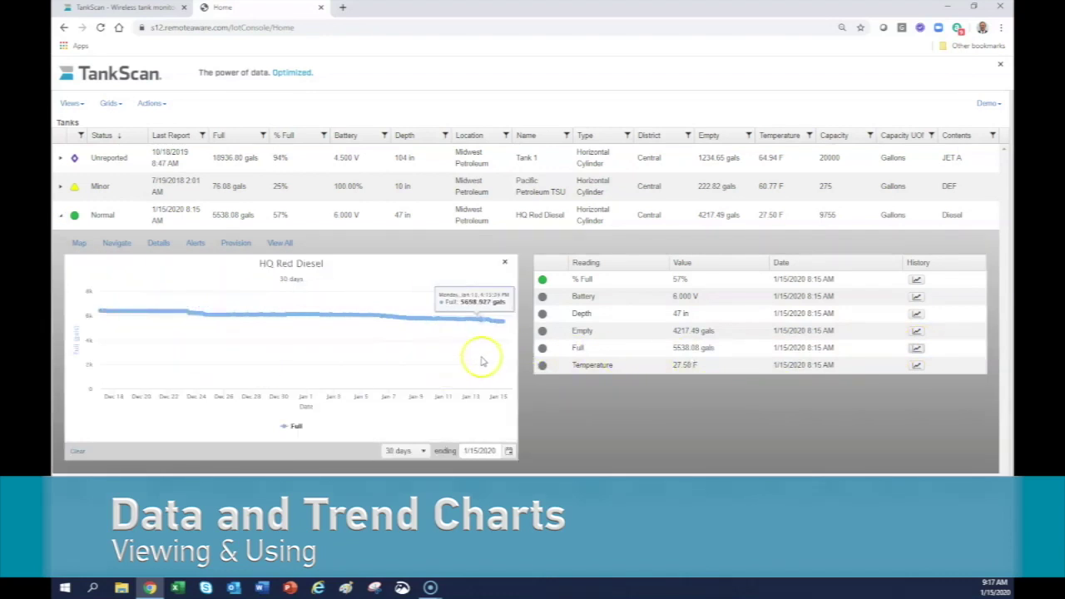
click(509, 451)
click(468, 314)
click(468, 315)
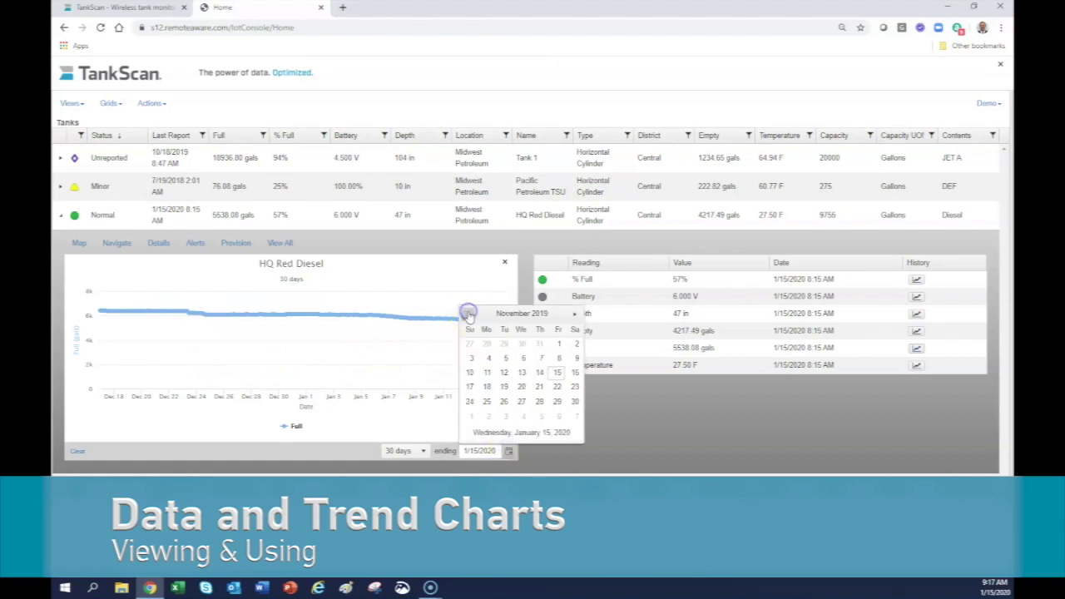
click(468, 314)
click(468, 314)
click(469, 314)
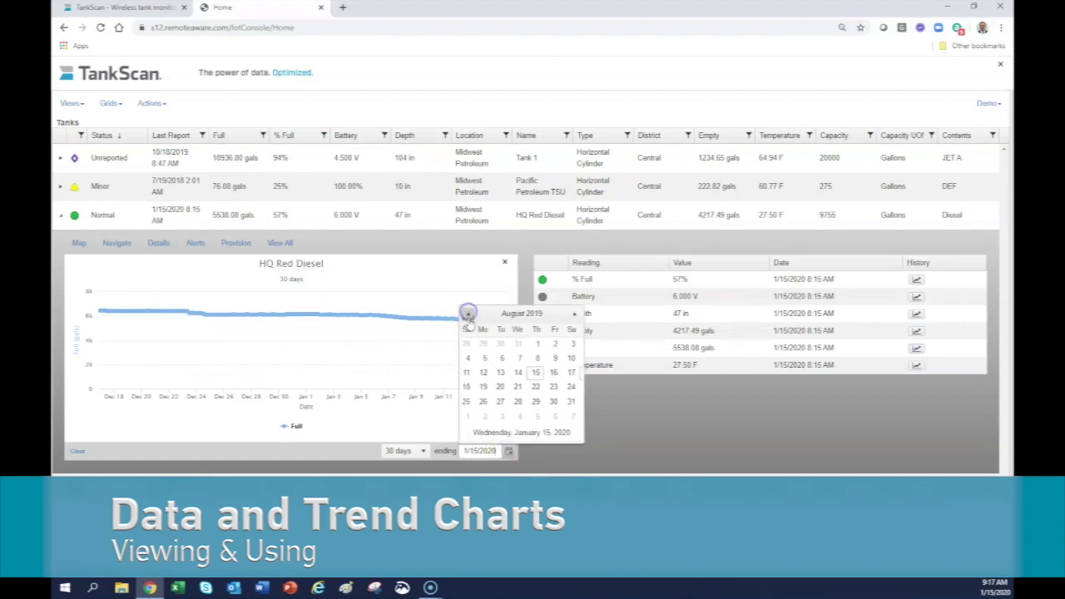
click(486, 401)
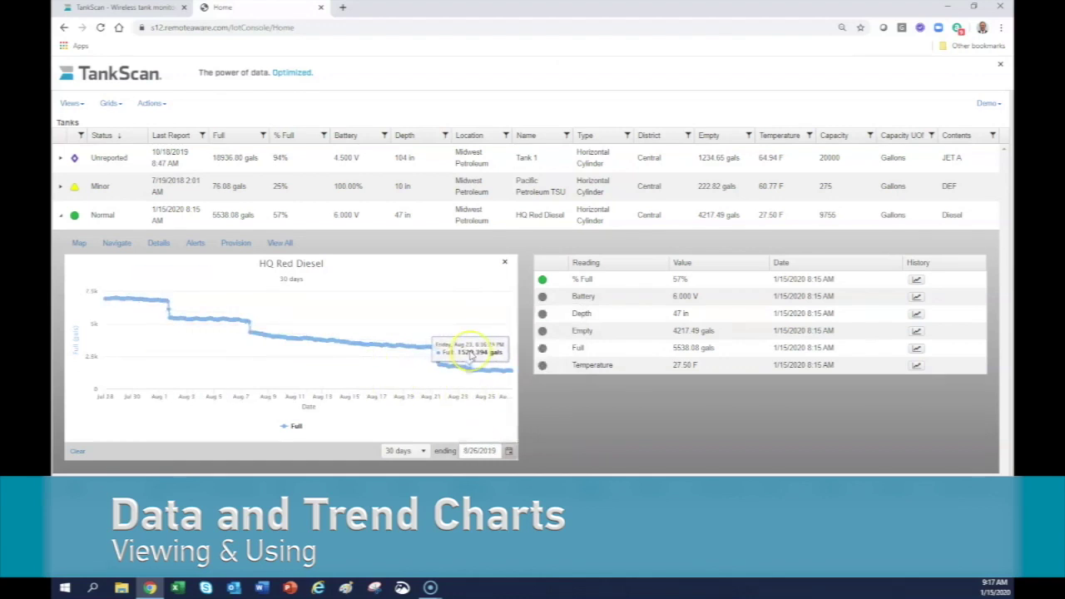
View the Full history over 90 days, and finally narrow the chart's period to 7 days
click(423, 450)
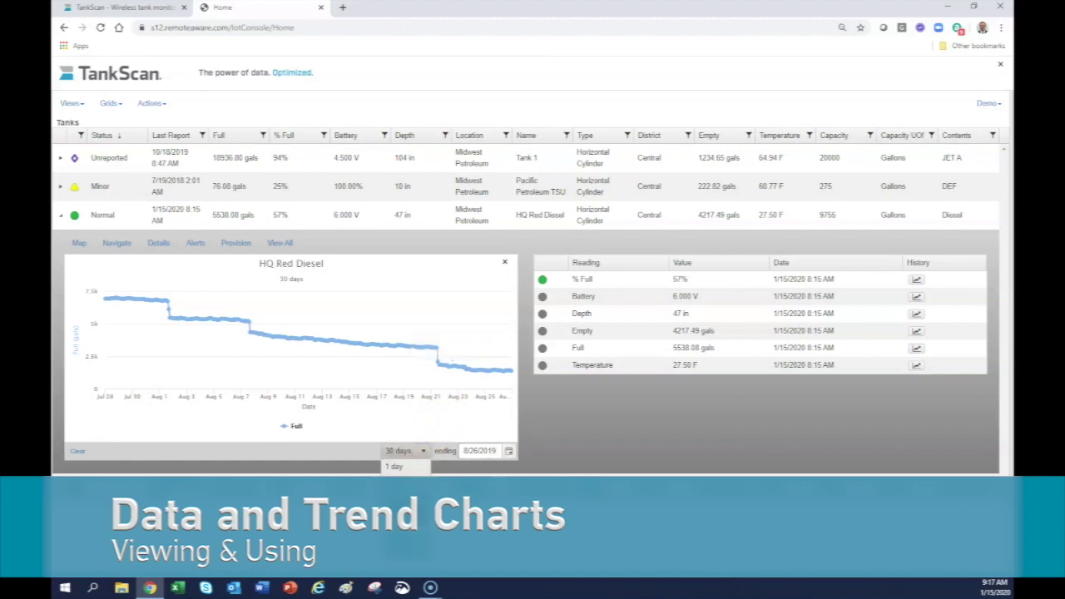
key(Down)
key(Return)
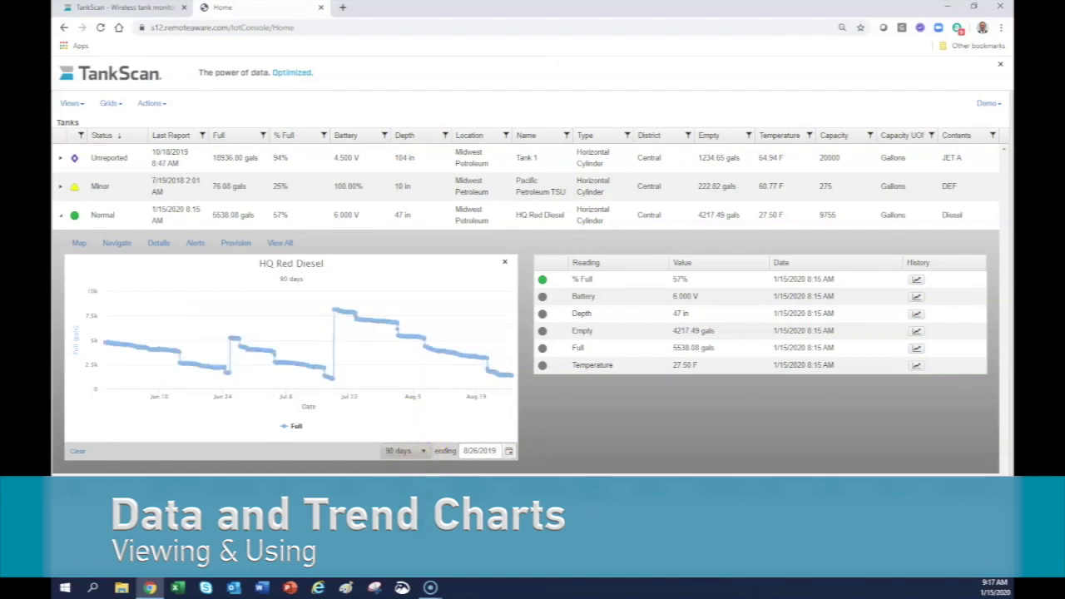
click(424, 451)
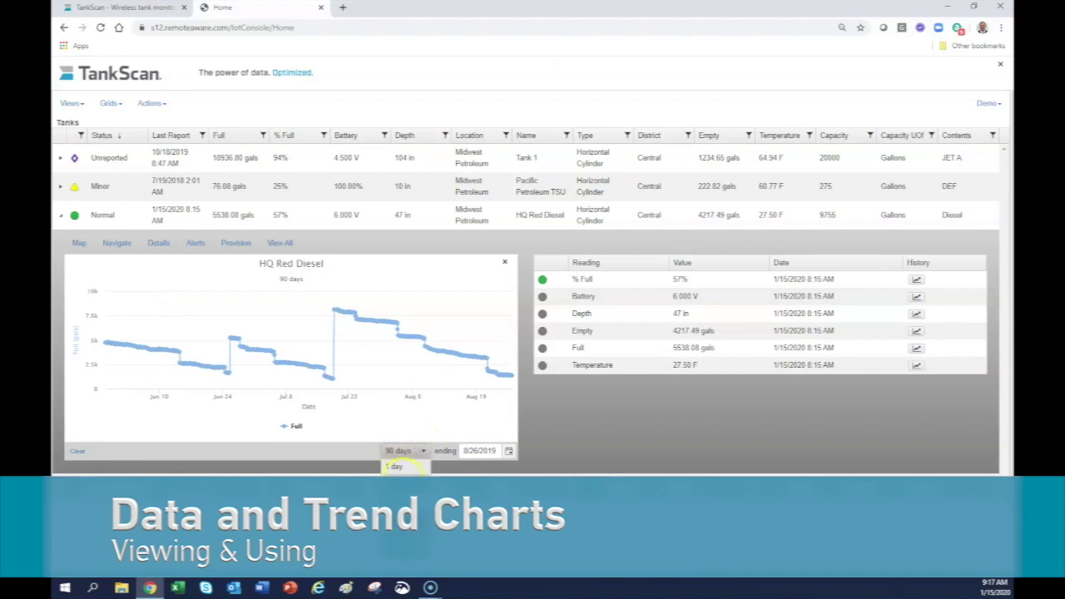
click(405, 476)
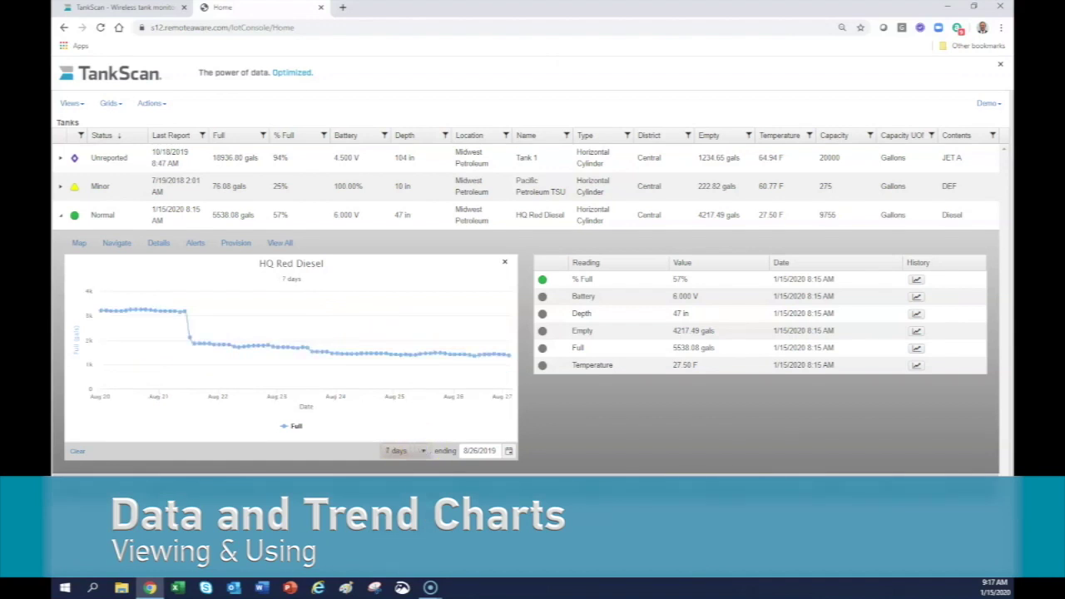
mouse_move(435, 380)
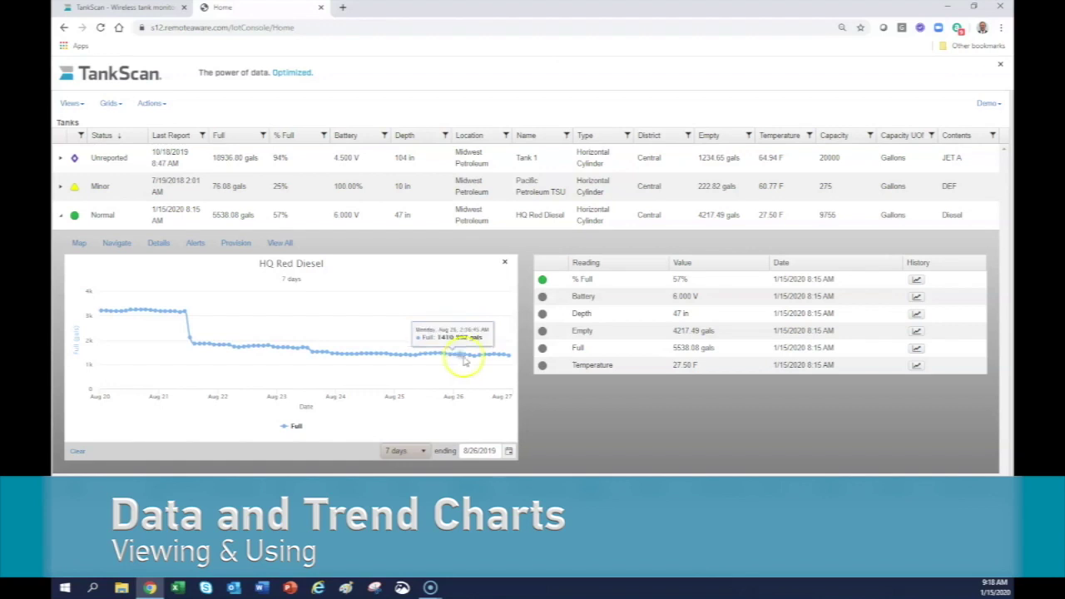
Add the Temperature, Depth and Battery histories to the HQ Red Diesel trend chart
click(915, 366)
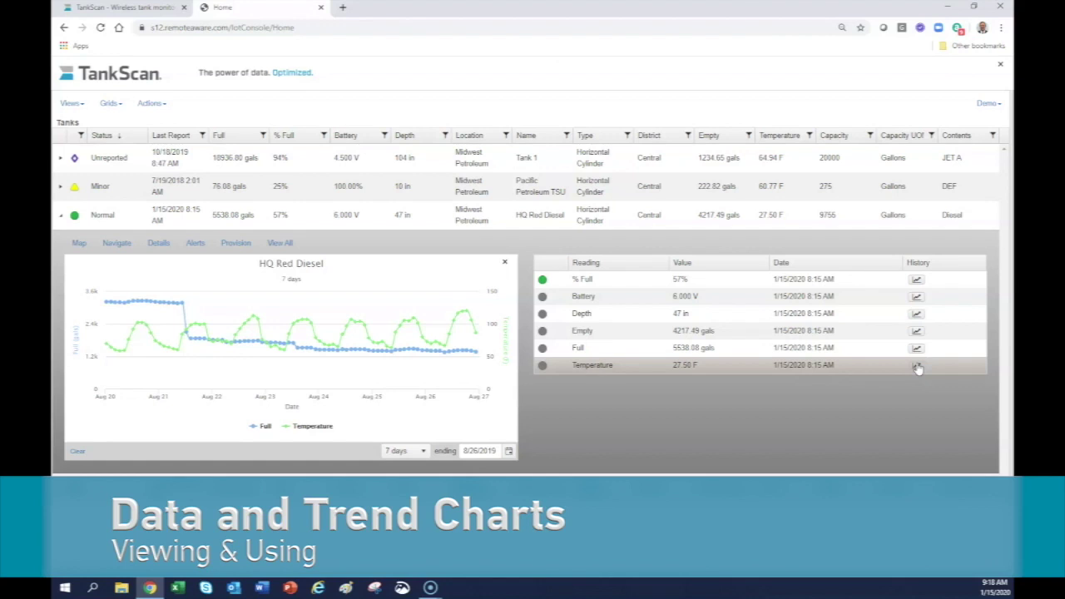
click(916, 315)
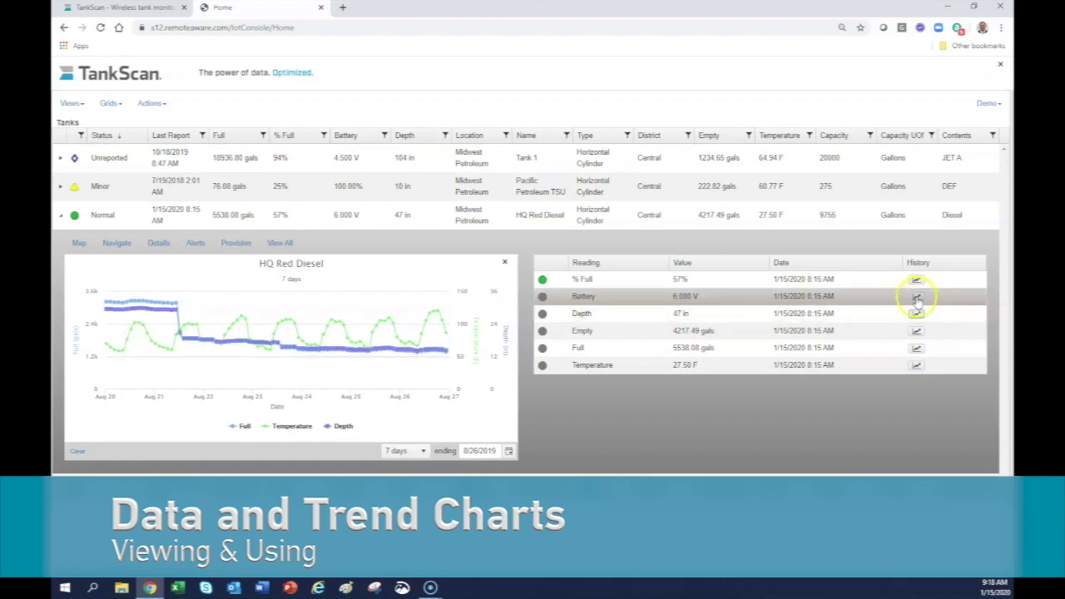
click(916, 296)
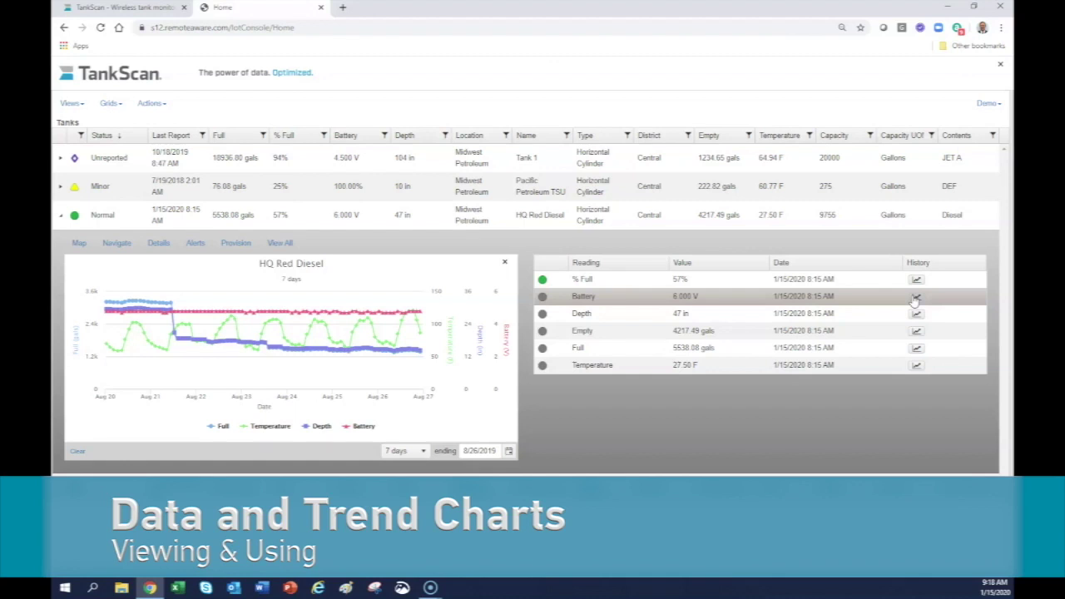
Hide the Battery, Depth and Temperature series on the chart, and collapse the HQ Red Diesel tank's details
click(362, 427)
click(323, 427)
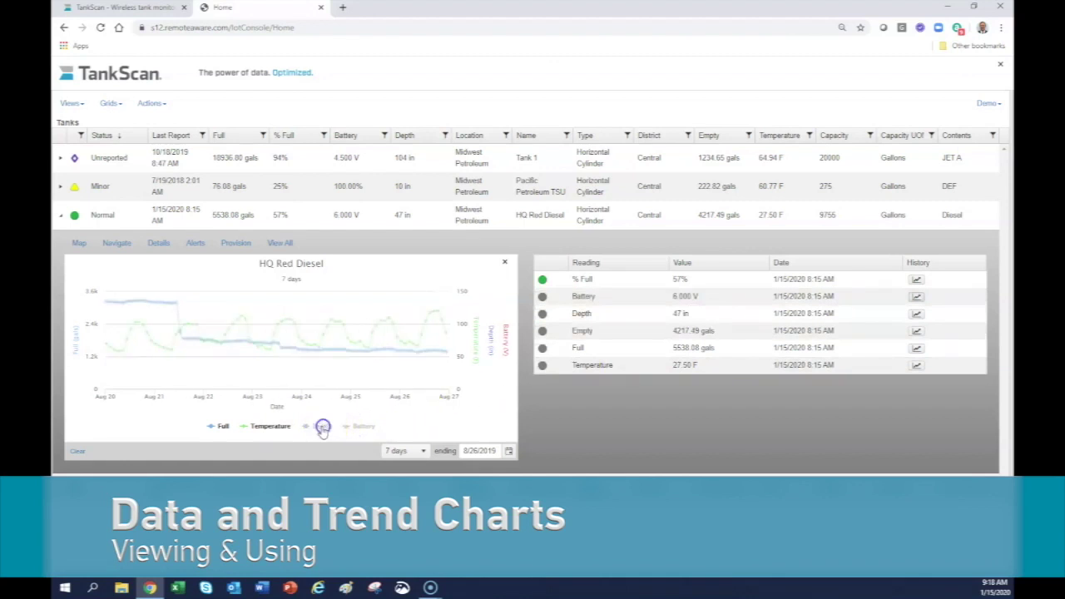
click(279, 431)
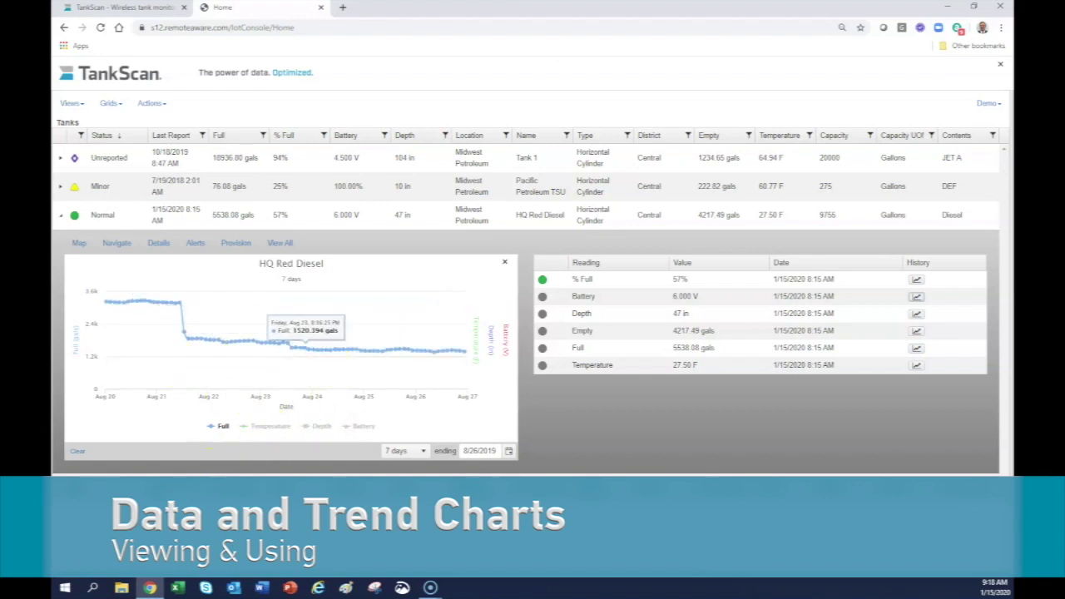
mouse_move(309, 315)
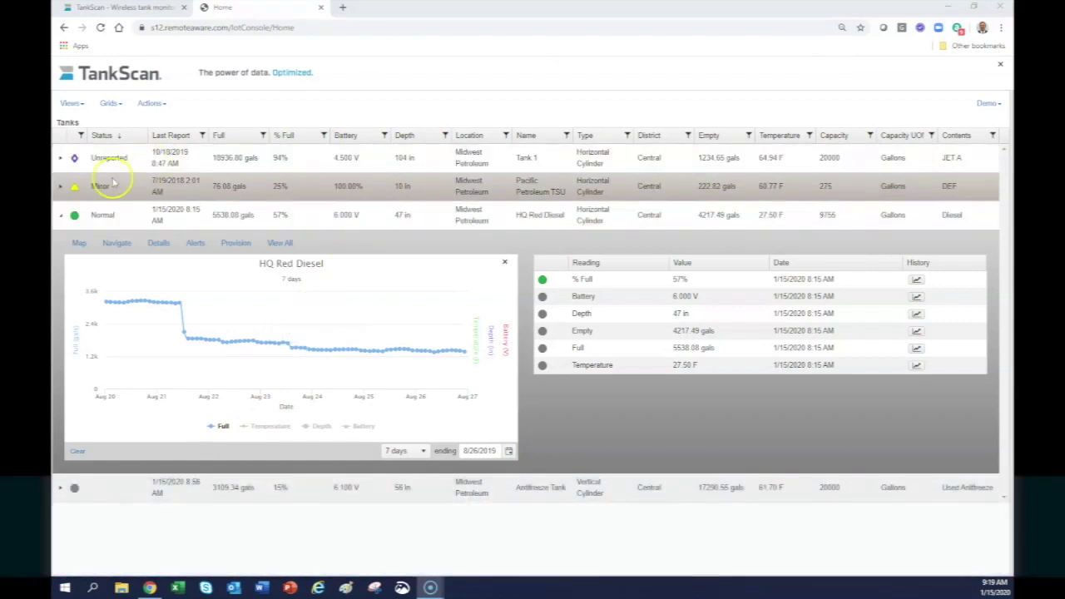
click(62, 217)
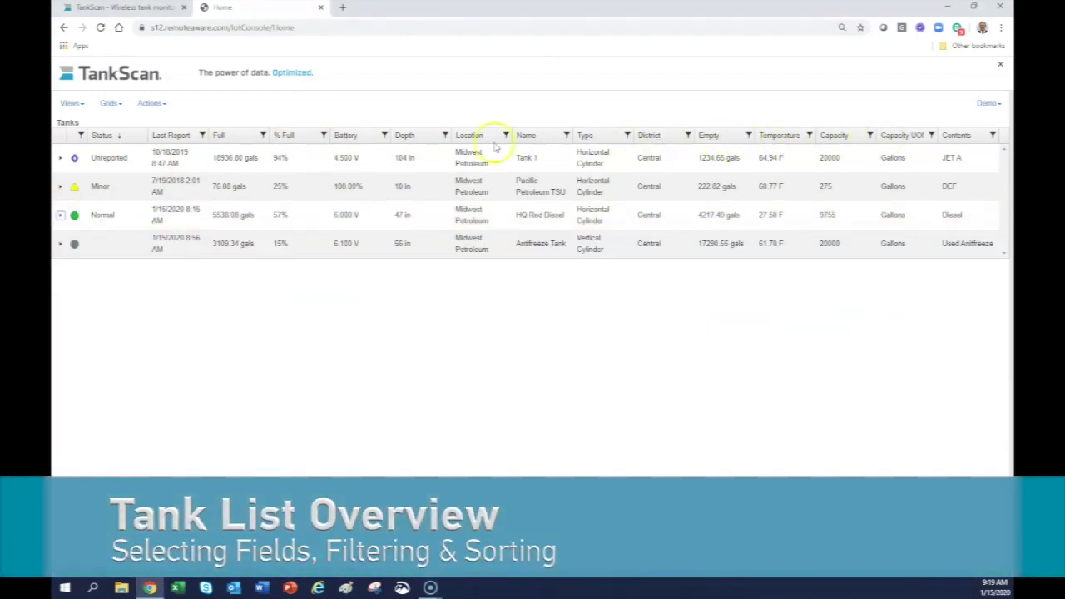
Add the Monitor ID column to the tank list and close the field selection
click(163, 105)
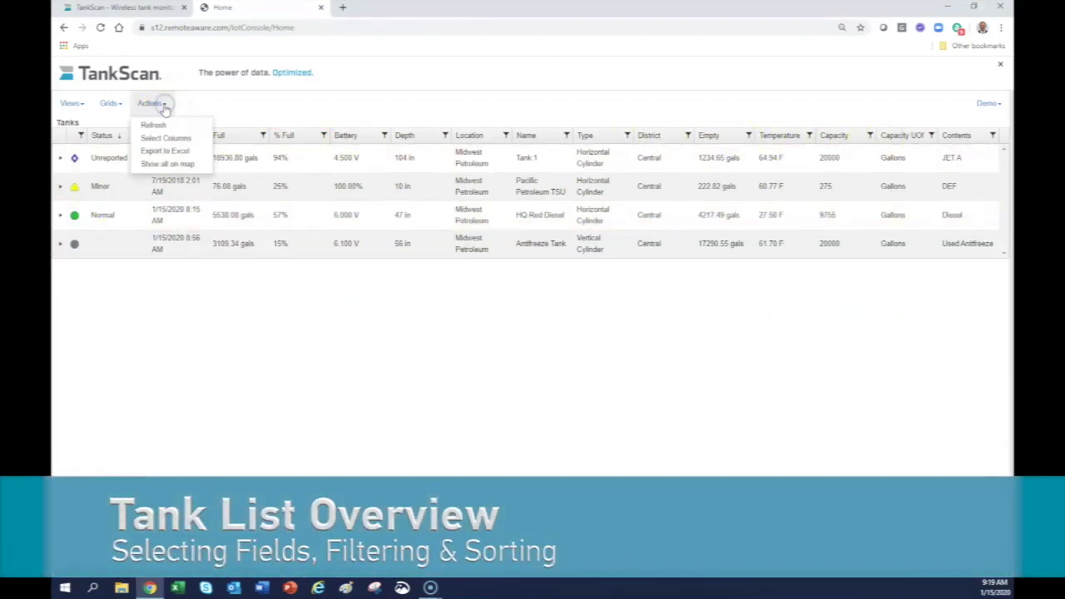
click(166, 138)
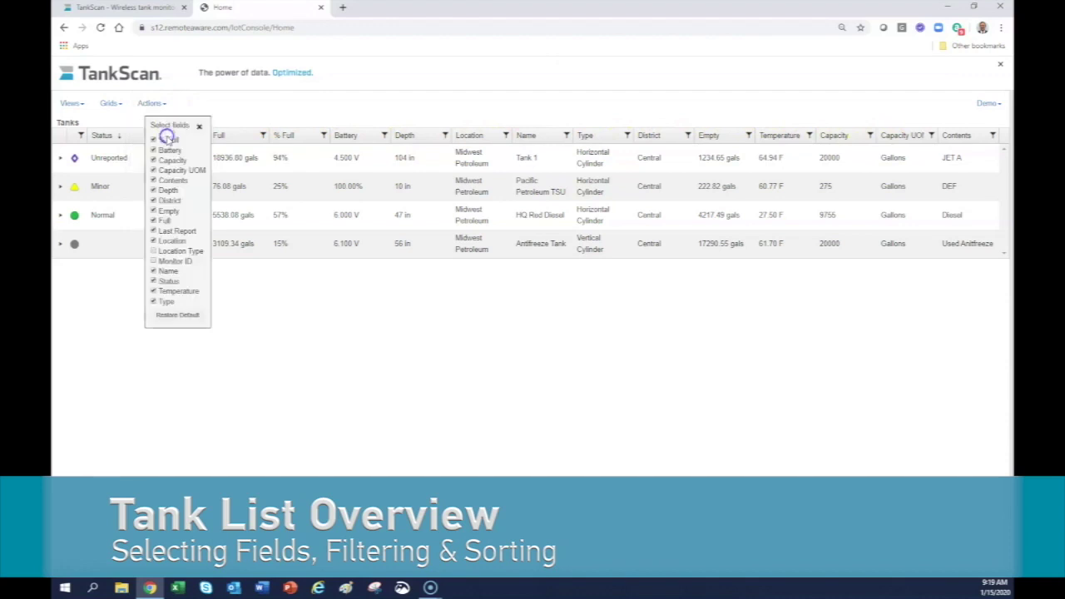
click(154, 261)
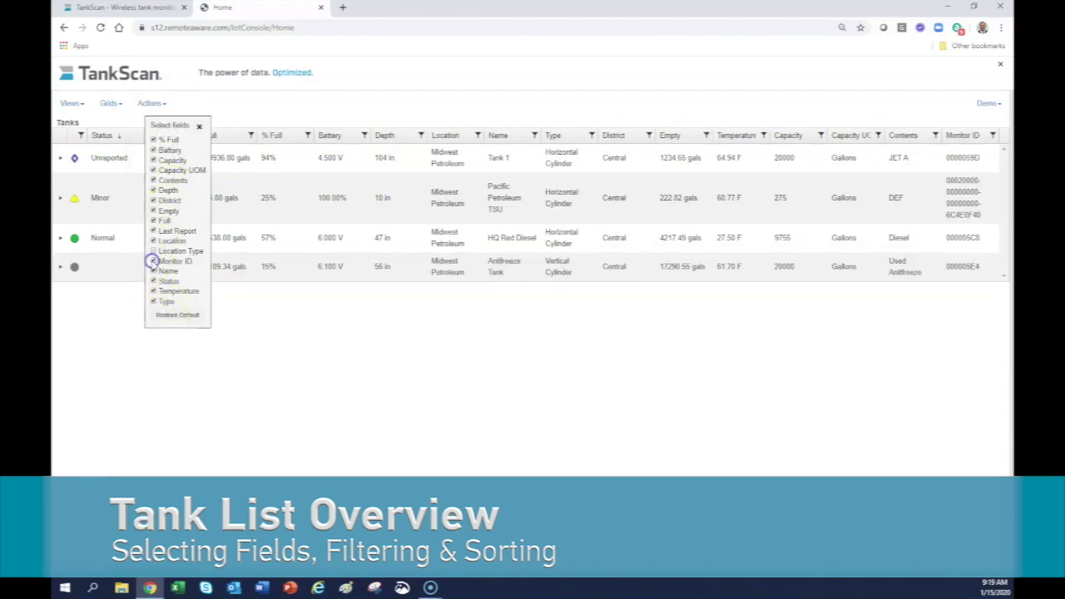
click(199, 127)
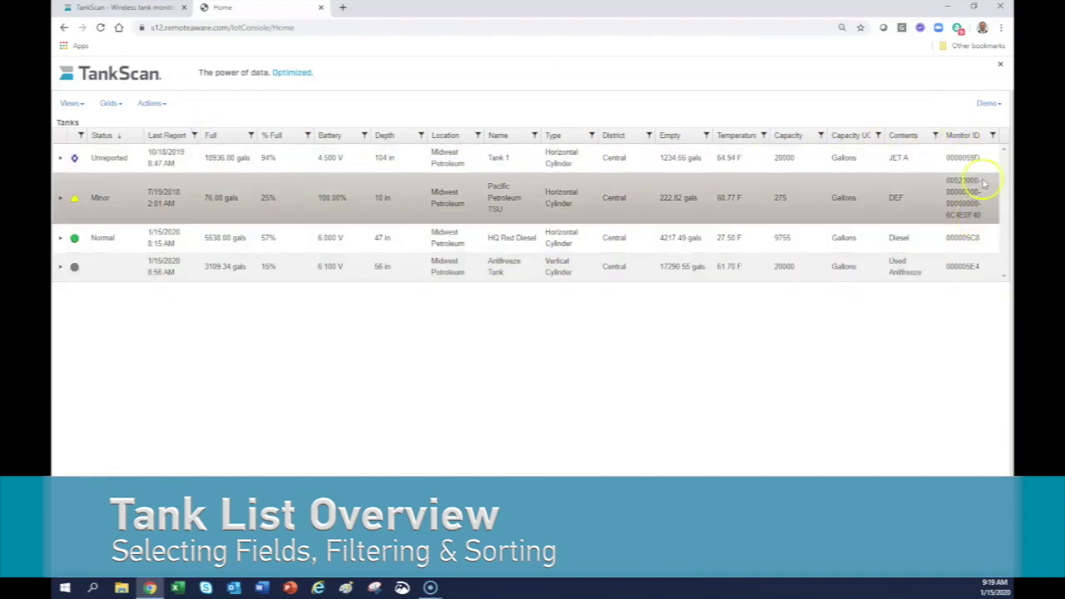
Filter the tank list to monitor IDs containing 59, and clear that filter again
click(993, 136)
text(59)
key(Return)
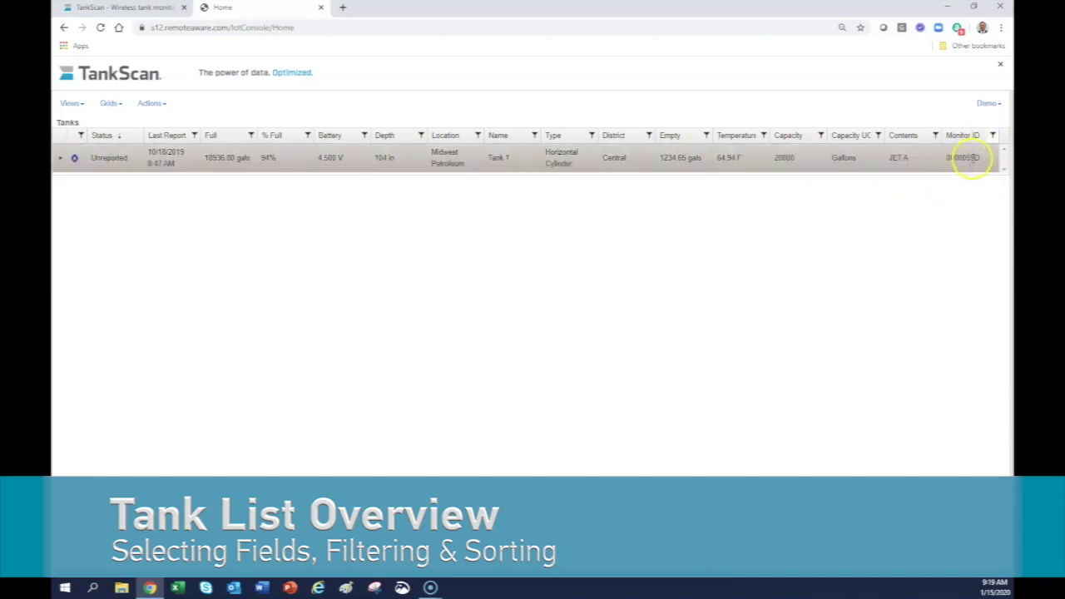
click(992, 134)
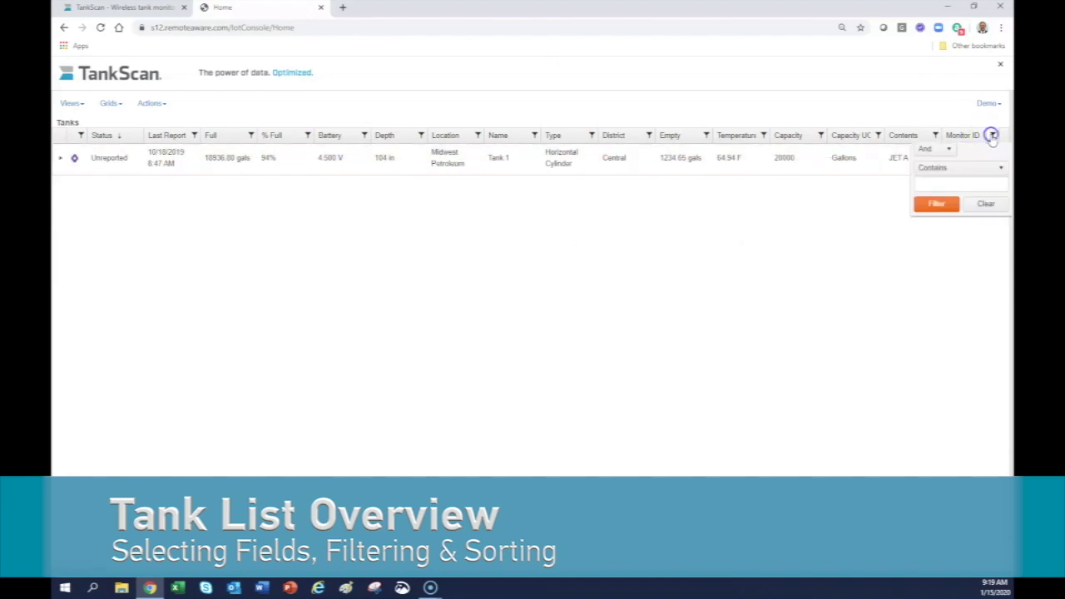
click(981, 252)
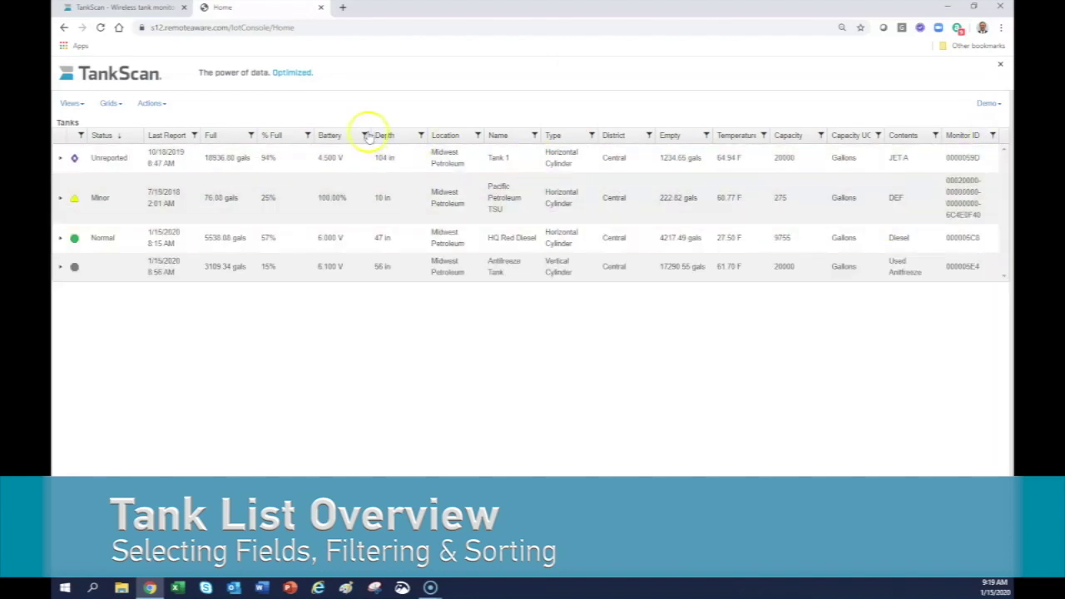
Move the Monitor ID column between the Type and District columns
drag(960, 135, 599, 136)
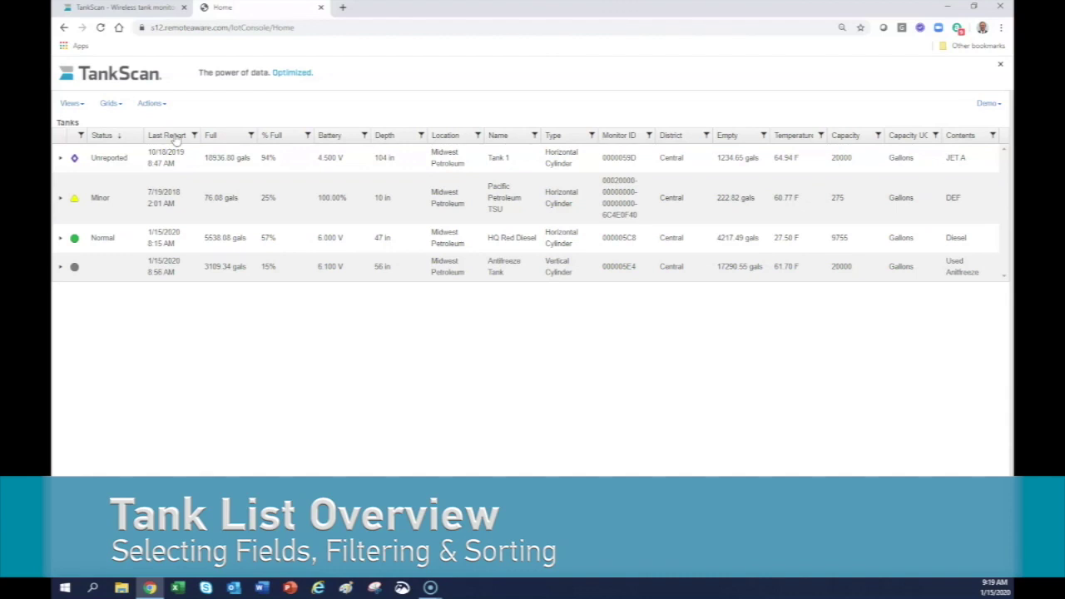
Filter the tank list to tanks whose Full value is less than 1000
click(250, 135)
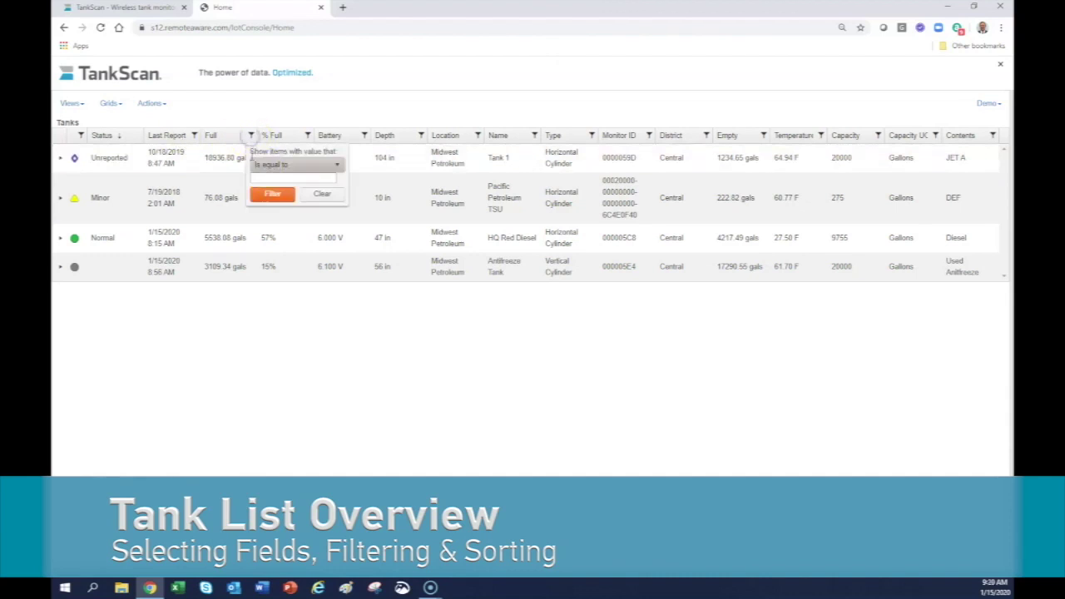
click(337, 170)
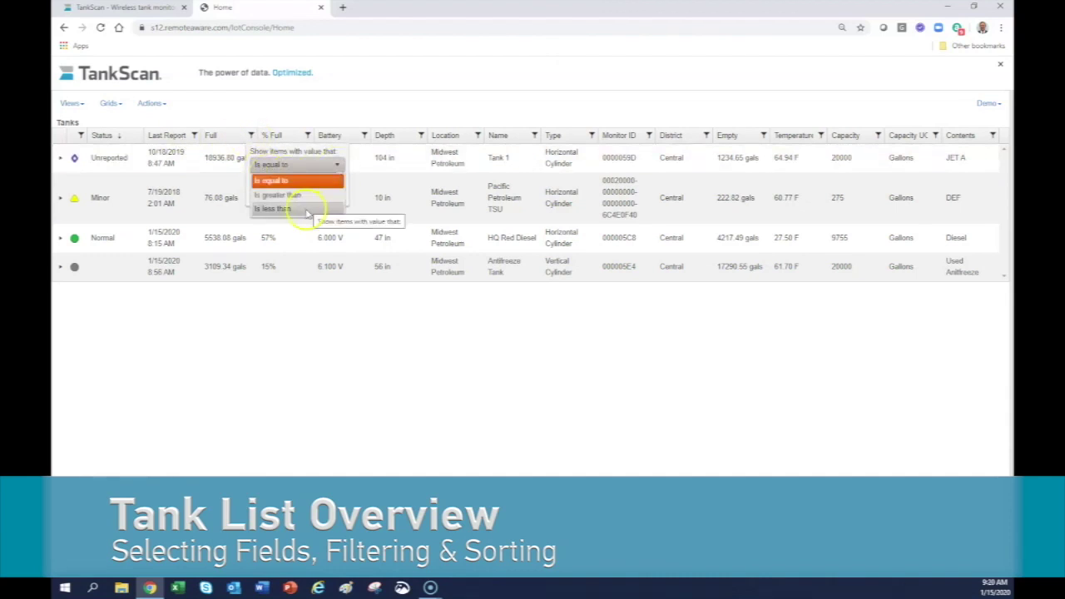
click(305, 213)
click(291, 176)
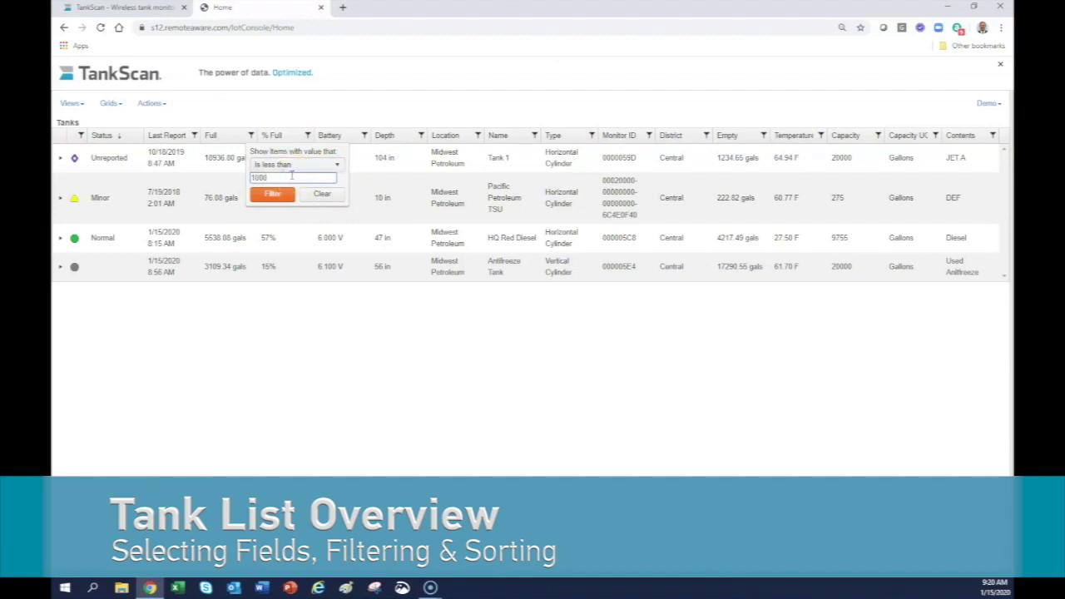
click(281, 195)
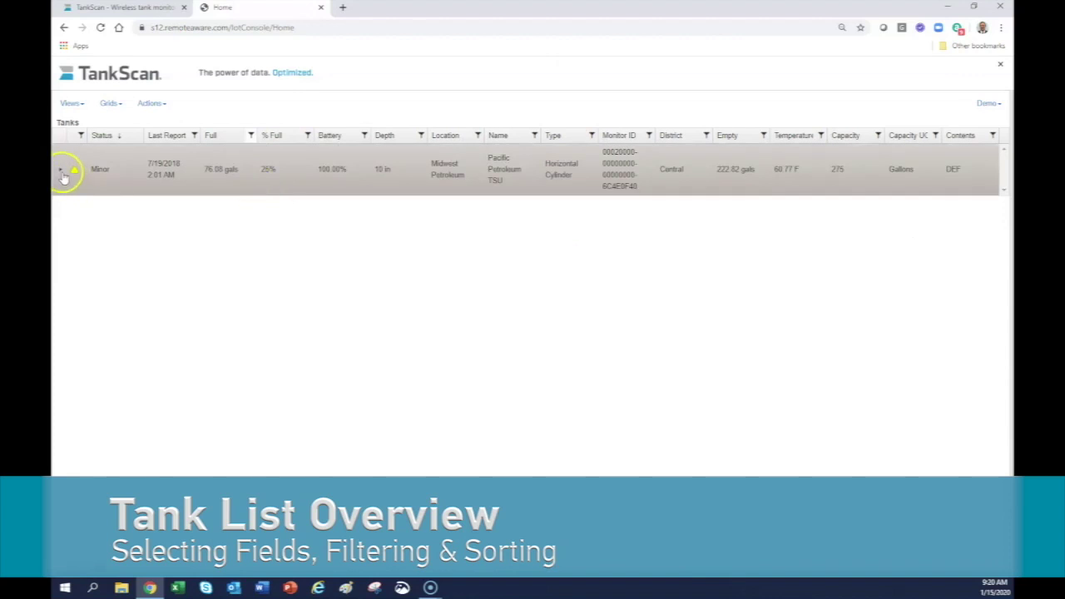
Expand the Pacific Petroleum TSU tank and chart its Full reading history for the 30 days ending 1/15/2018
click(62, 170)
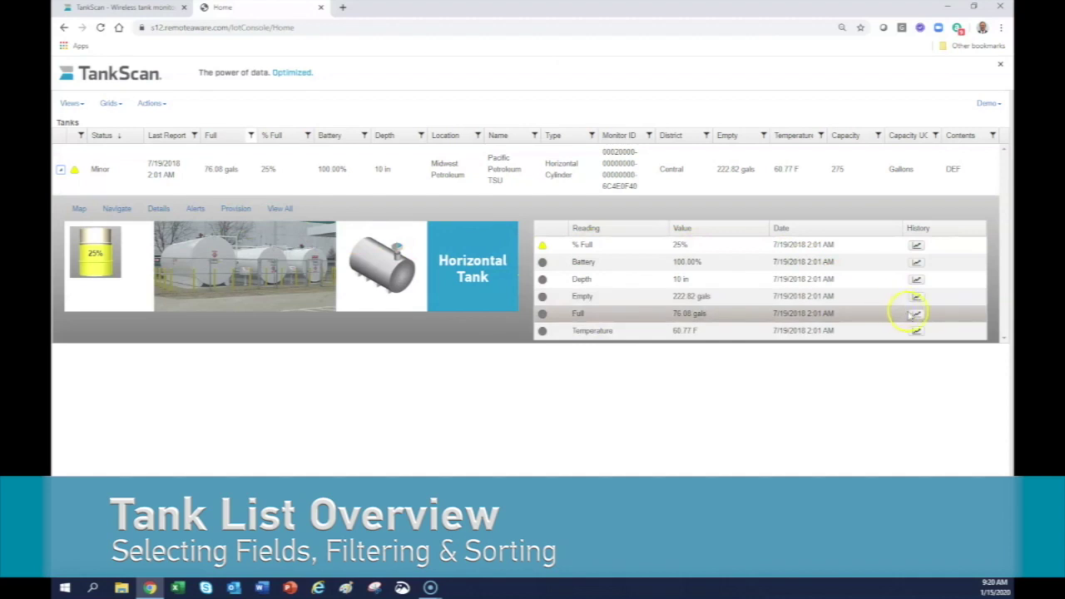
click(916, 313)
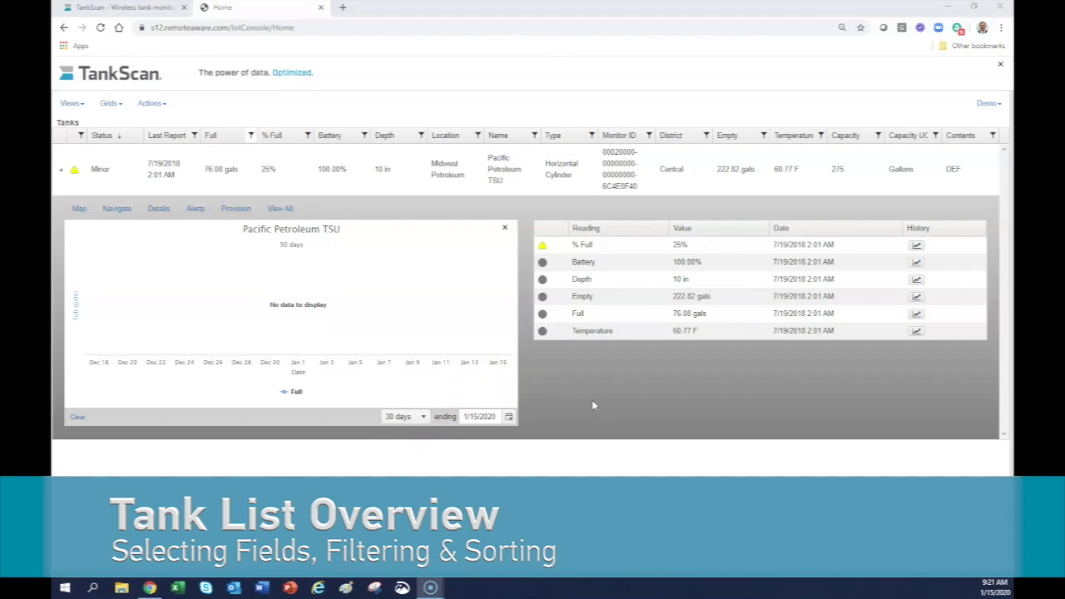
click(555, 419)
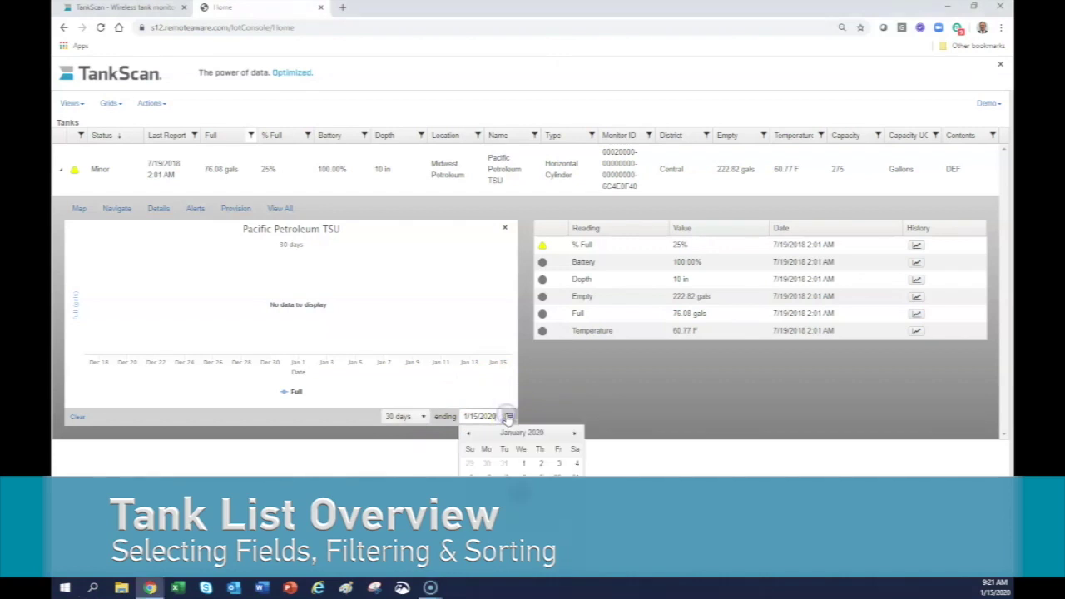
click(469, 433)
click(519, 493)
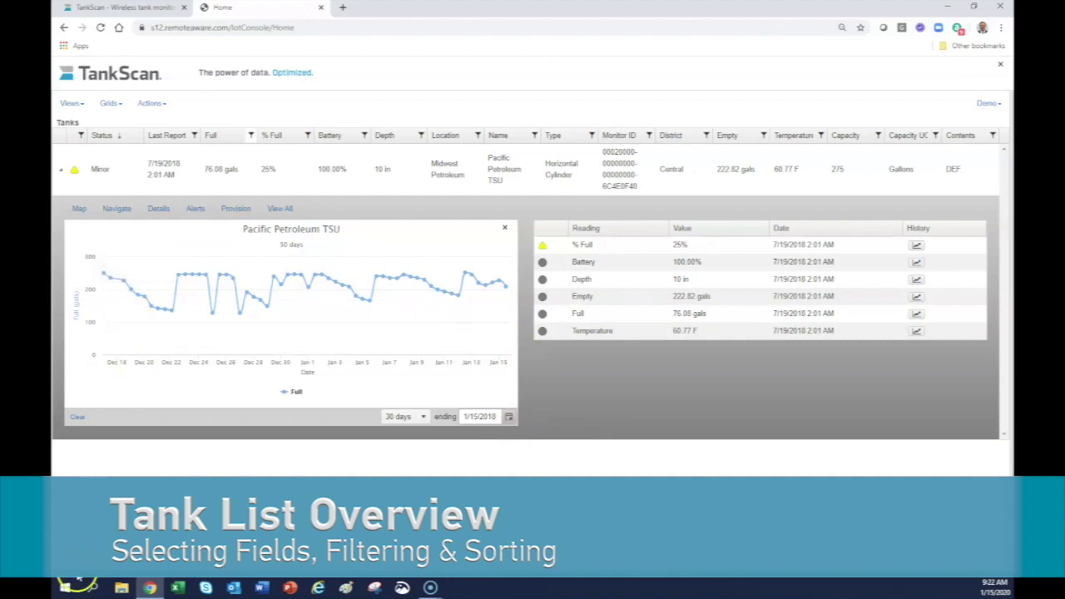
Clear the filter on the Full column and collapse the Pacific Petroleum TSU tank's details
click(251, 136)
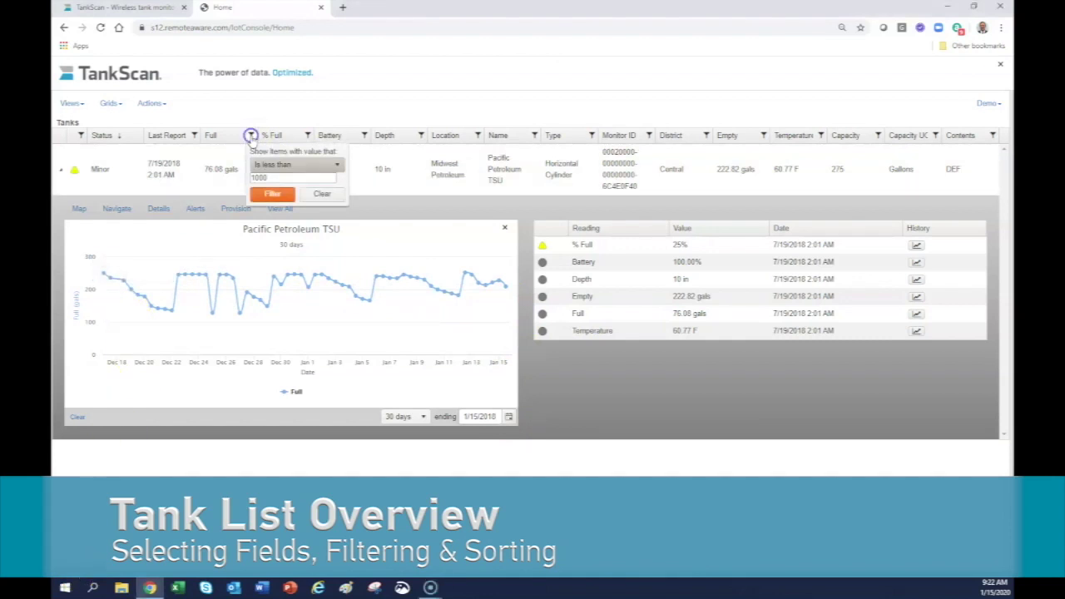
click(322, 193)
click(61, 199)
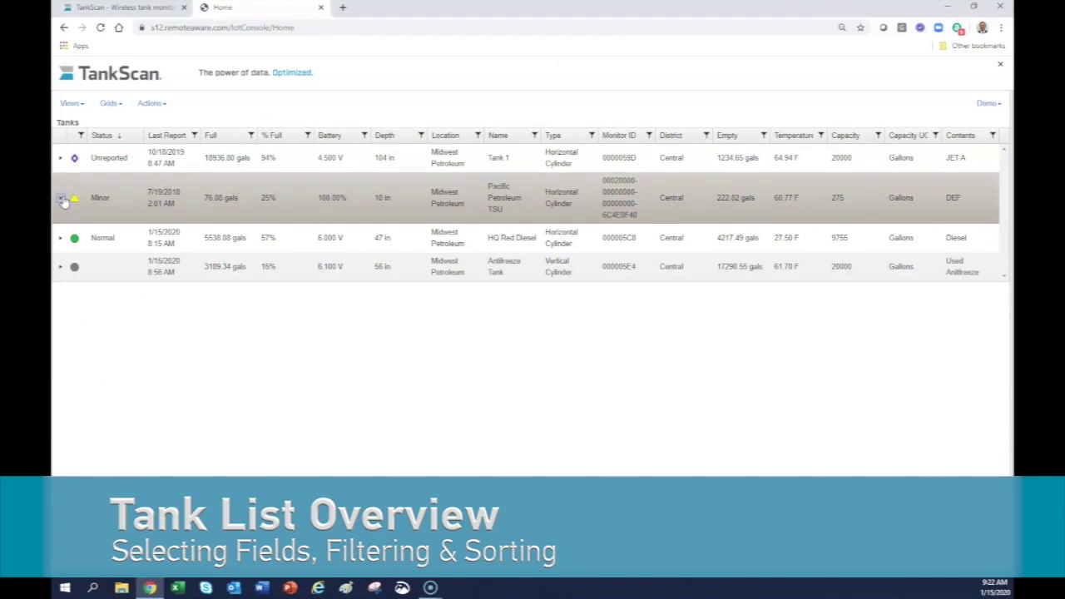
Show all listed tanks on the map and zoom the map out to the surrounding Brainerd area
click(166, 103)
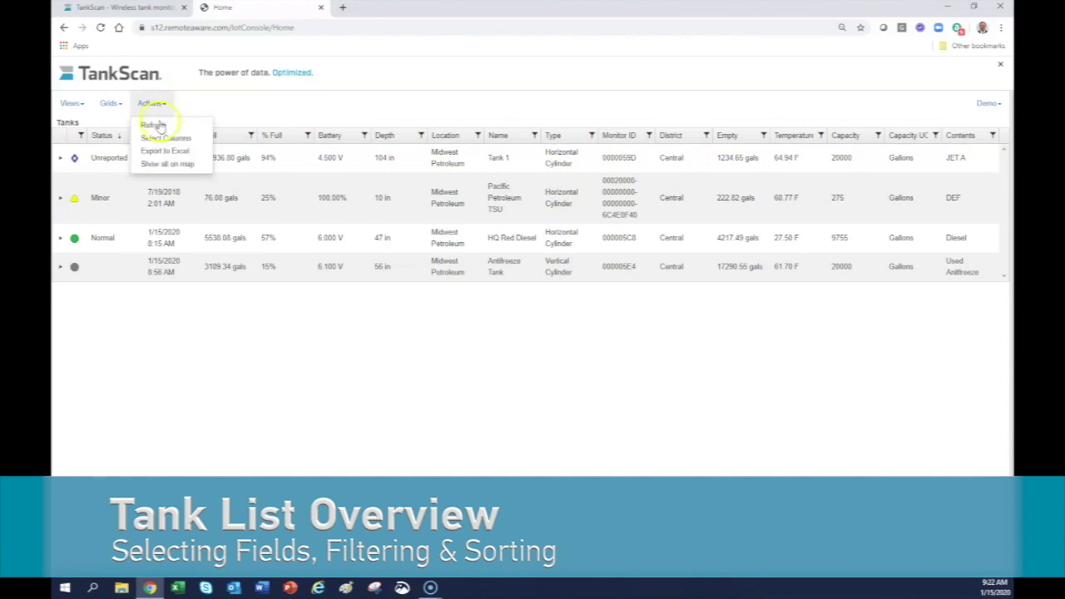
click(163, 136)
click(174, 164)
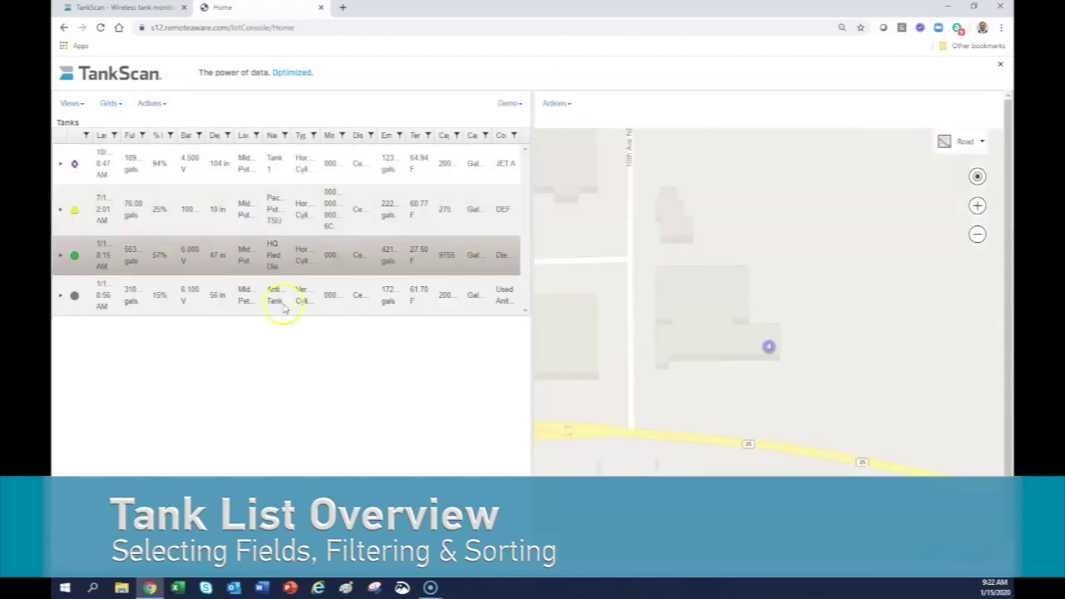
click(977, 235)
click(977, 236)
click(978, 238)
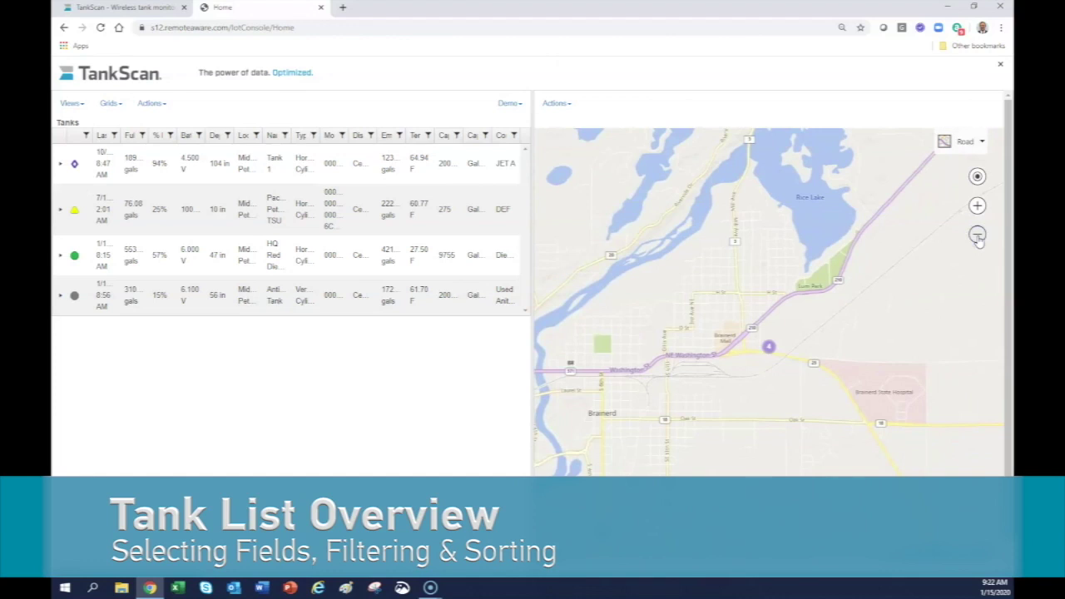
click(900, 316)
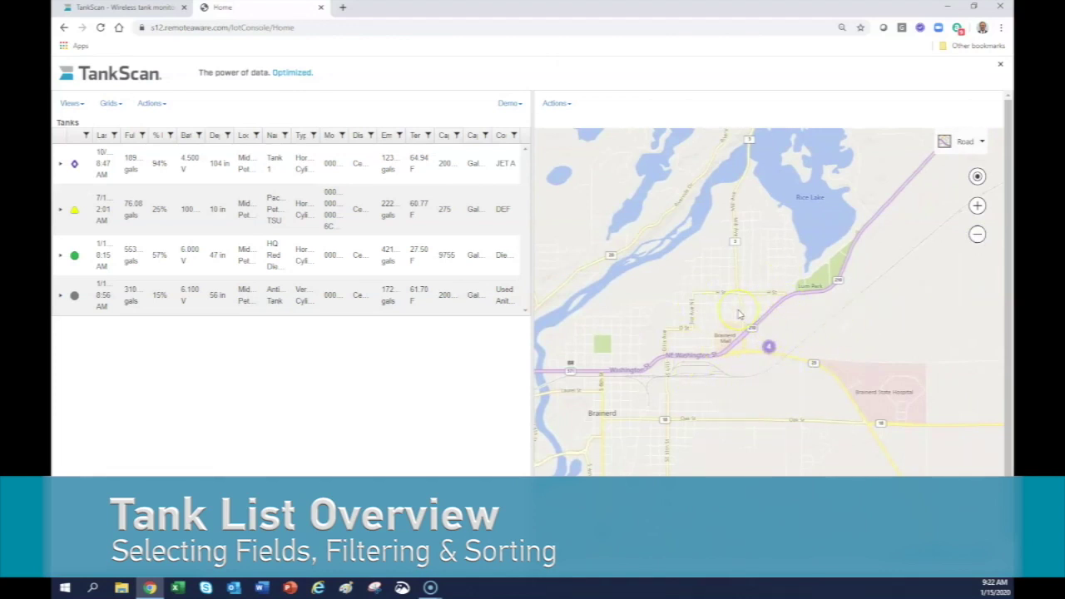
Replace the tank list with the Locations grid and close the map pane
click(109, 104)
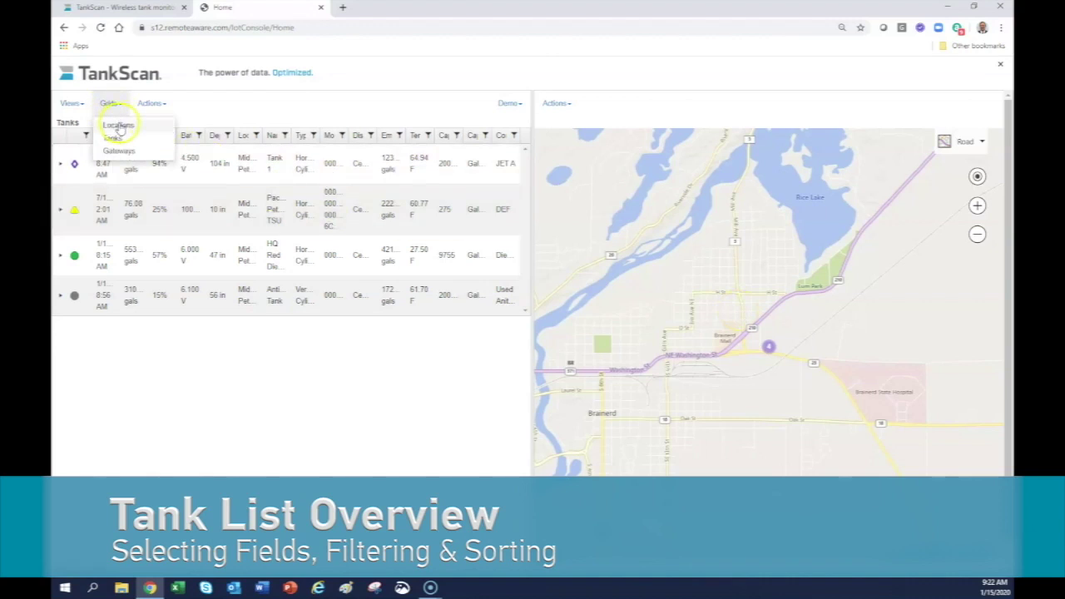
click(120, 124)
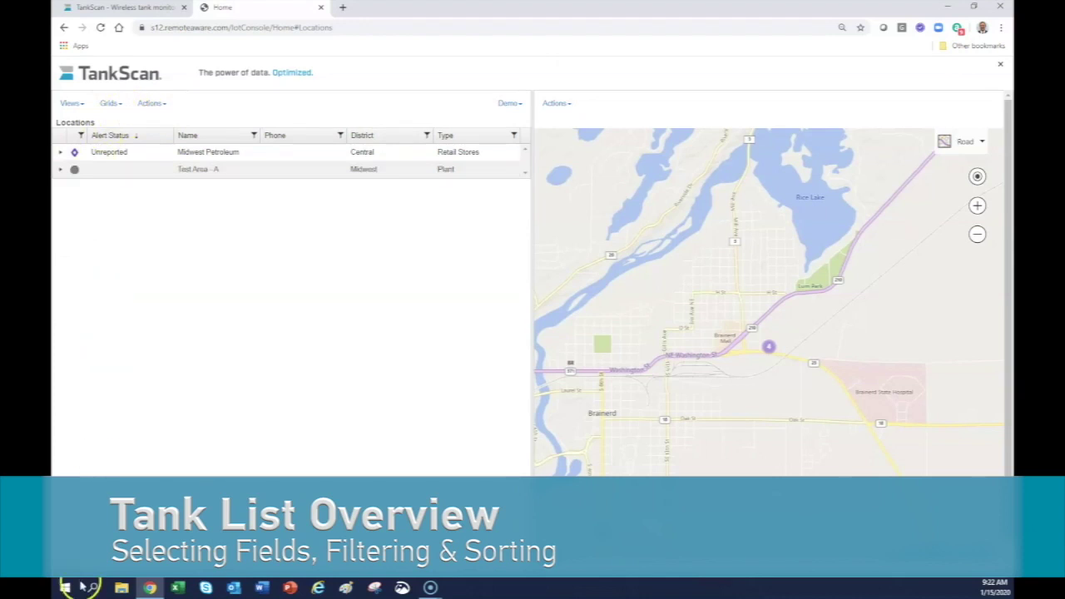
click(569, 103)
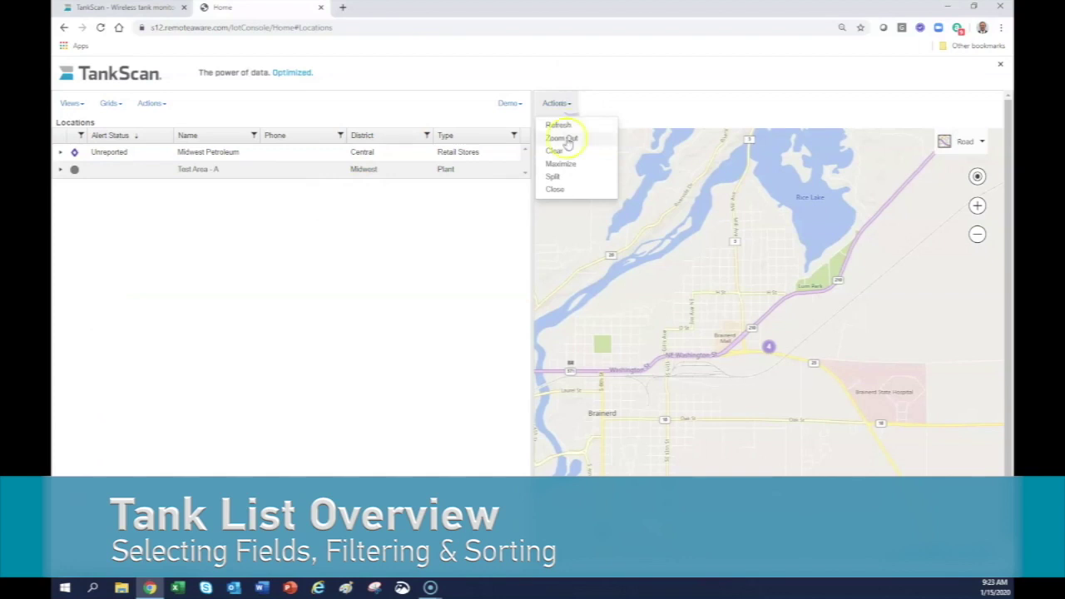
click(559, 189)
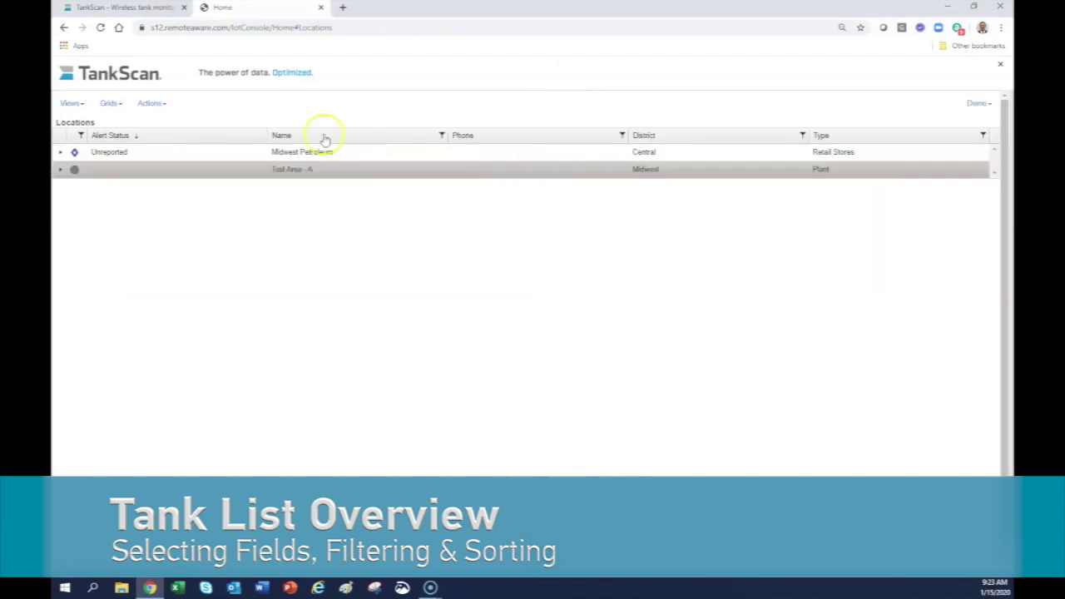
Return from the Locations grid to the Tanks view
click(113, 104)
click(70, 103)
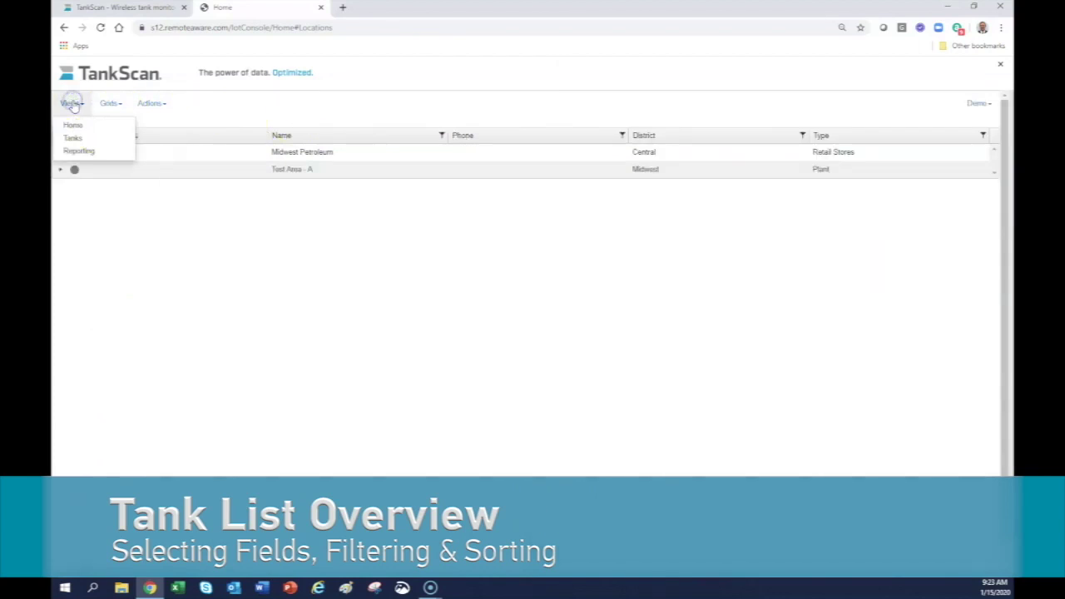
click(73, 136)
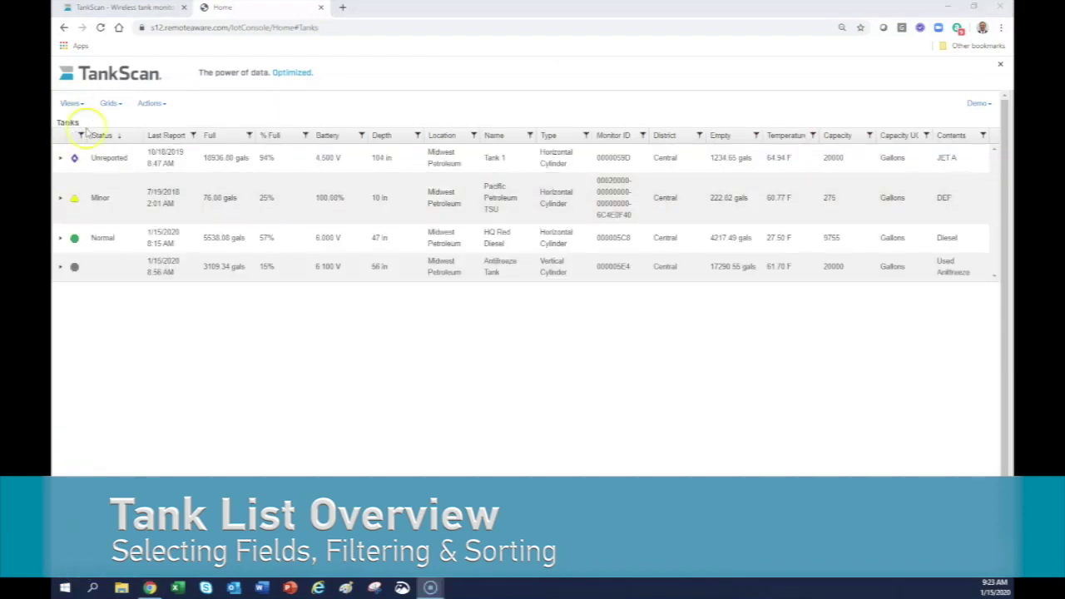
Expand the HQ Red Diesel tank, show its location on the embedded map and open navigation to it in Google Maps
click(60, 241)
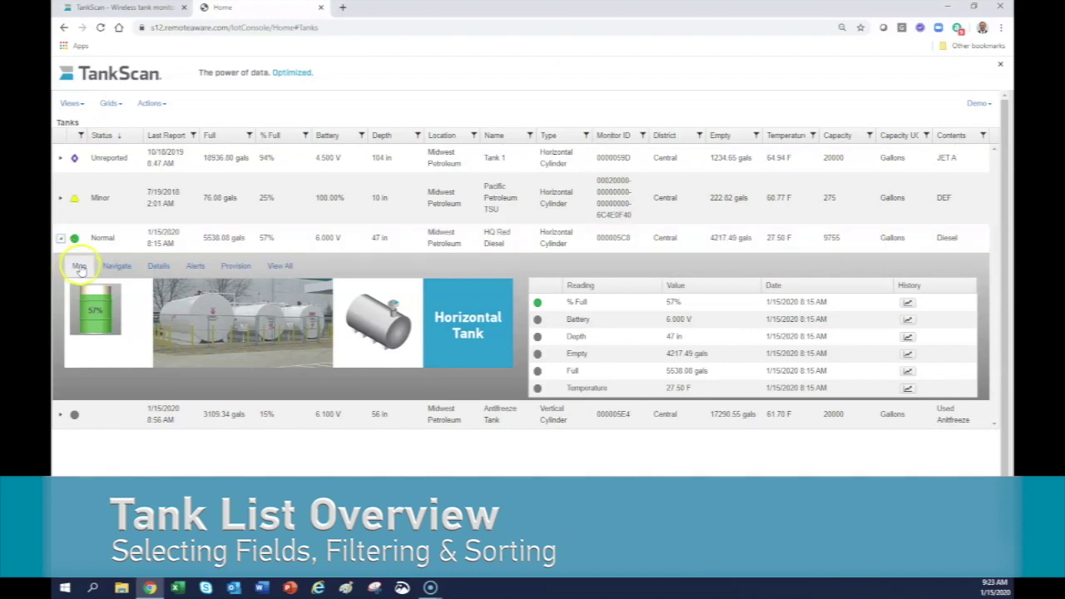
click(80, 266)
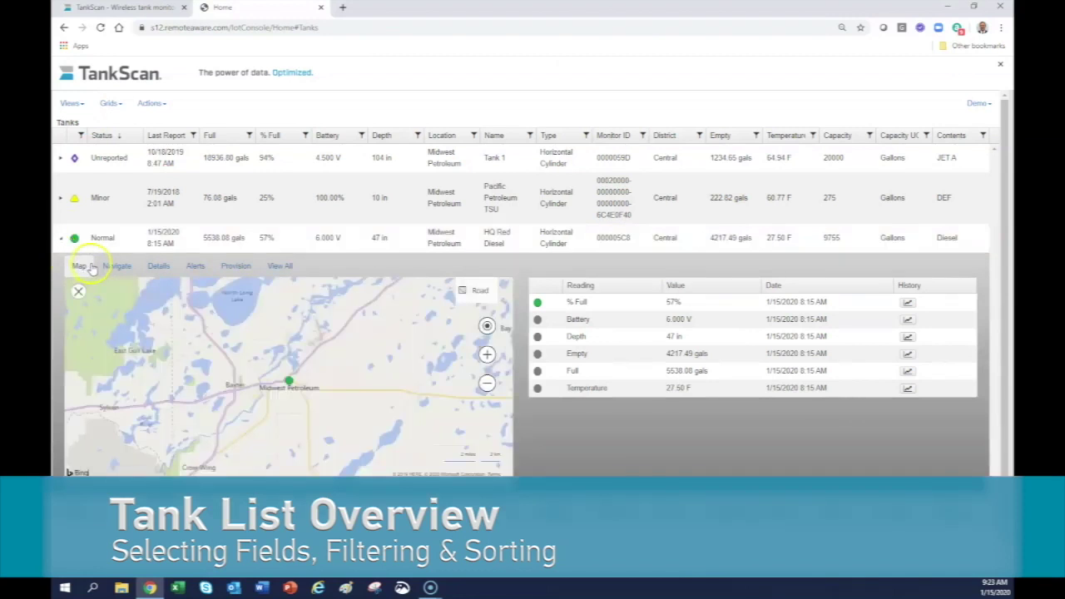
click(116, 266)
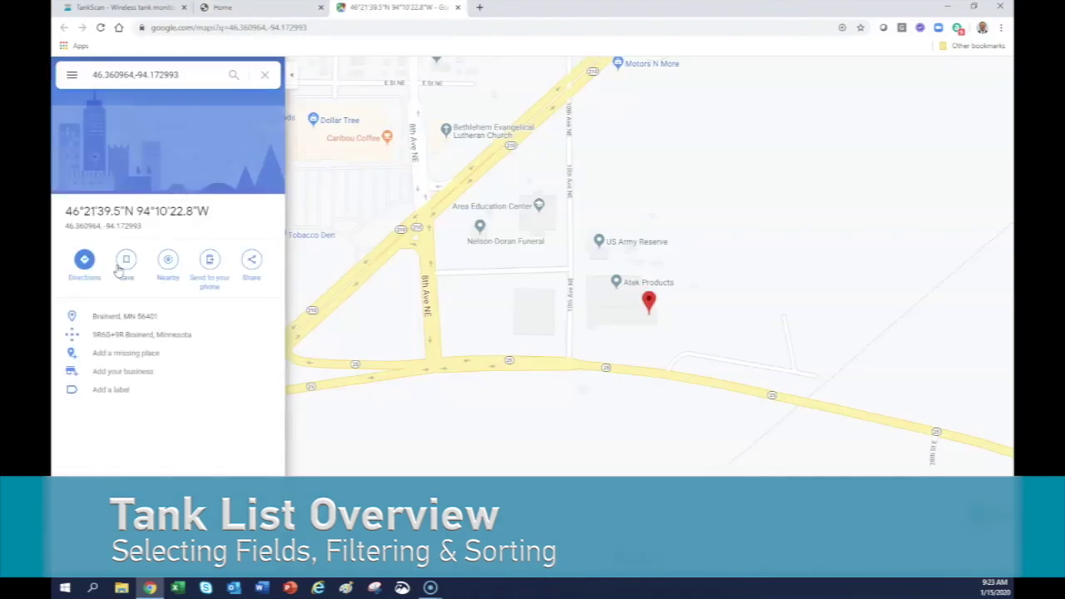
Return to the TankScan tank list and review the HQ Red Diesel tank's details and its alert history
click(266, 9)
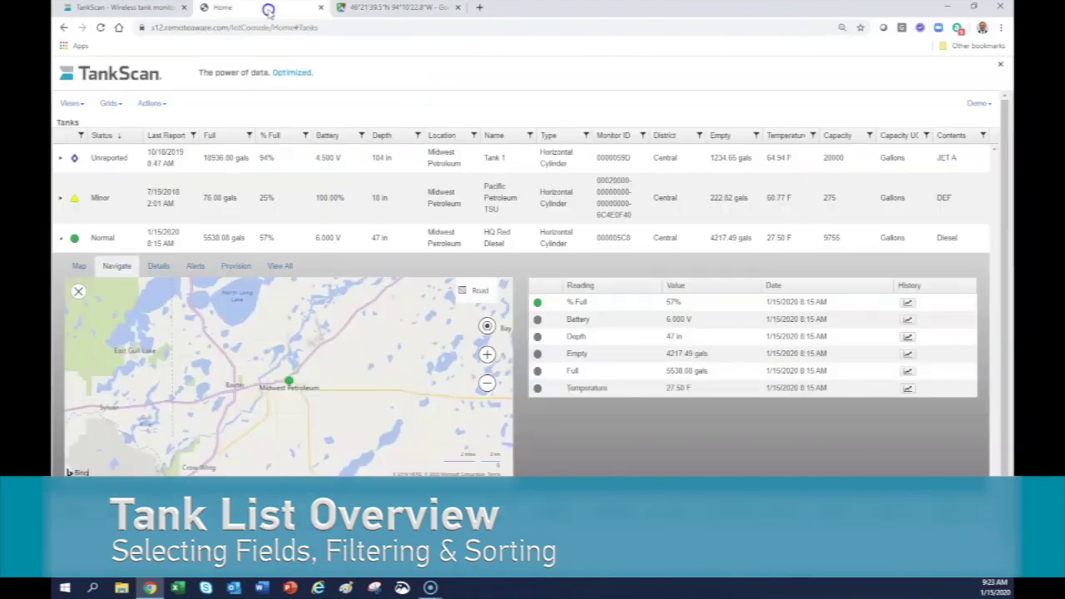
click(145, 265)
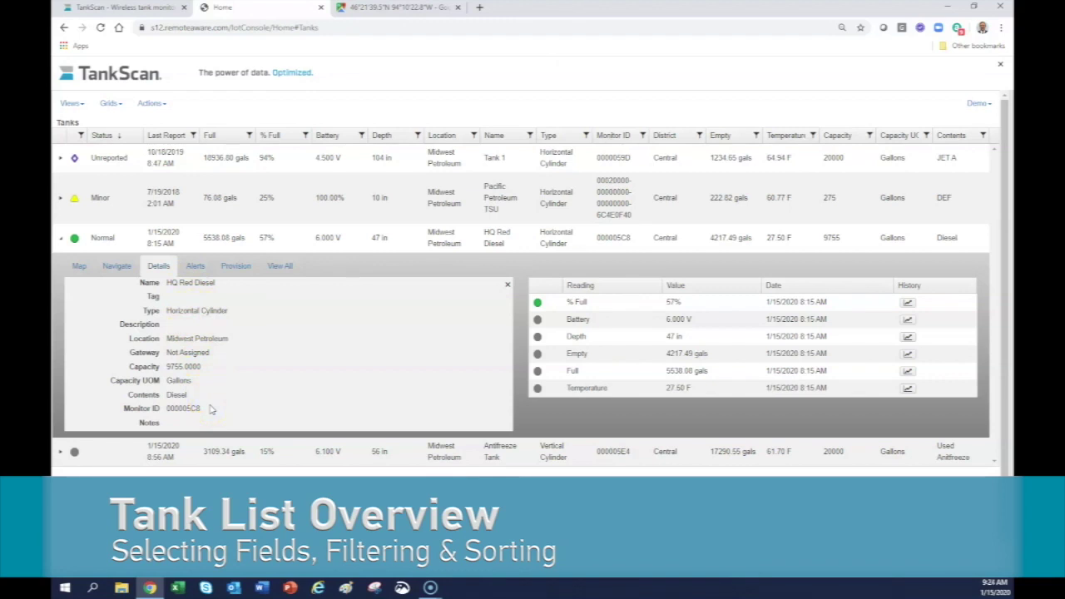
click(195, 268)
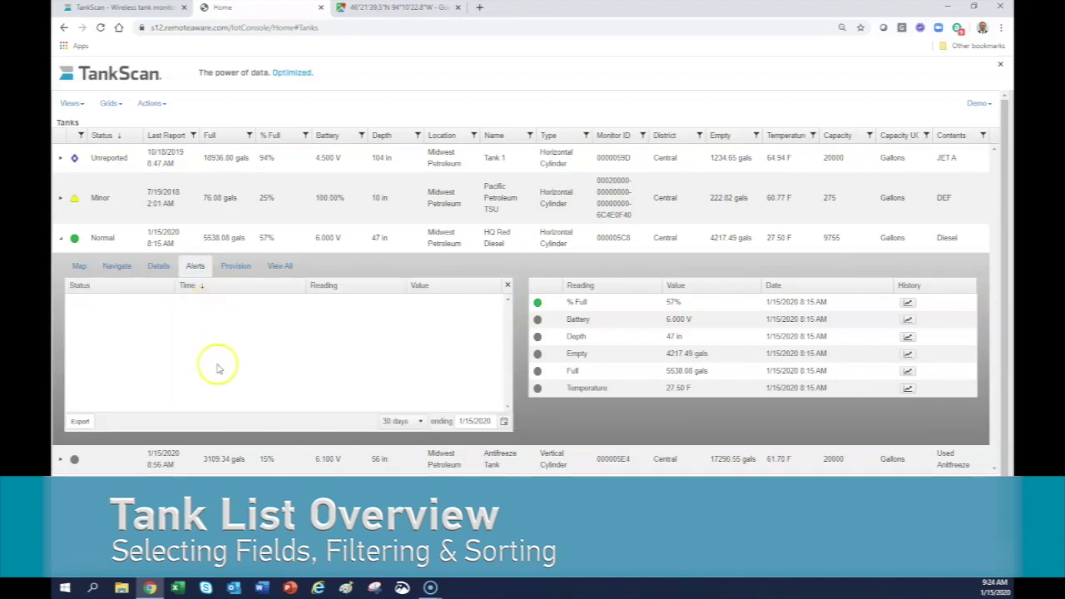
Open provisioning for the HQ Red Diesel tank and inspect the alert settings of its % Full reading
click(238, 265)
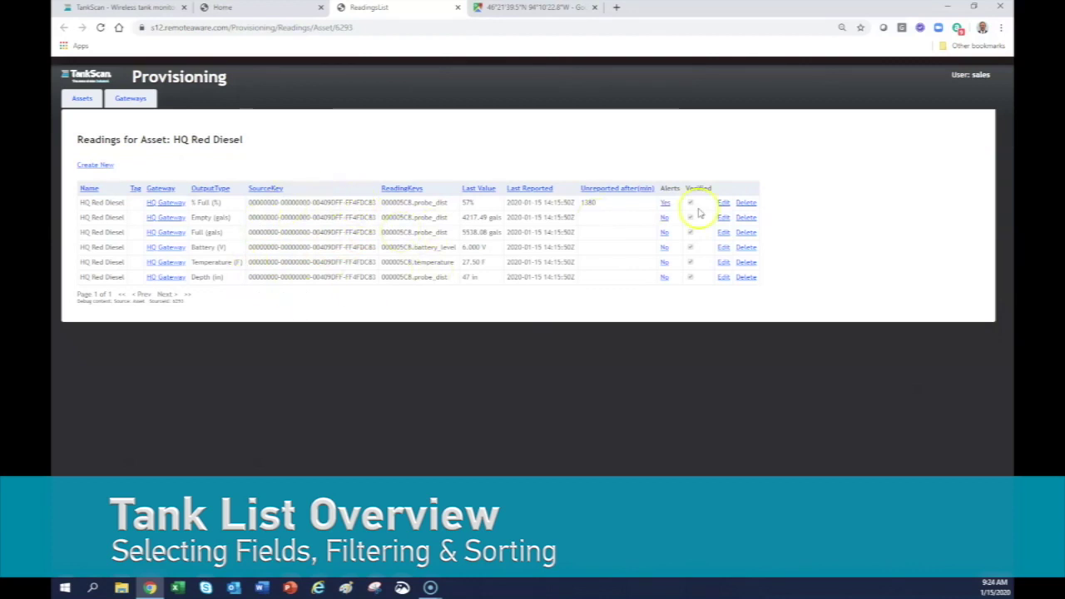
click(666, 202)
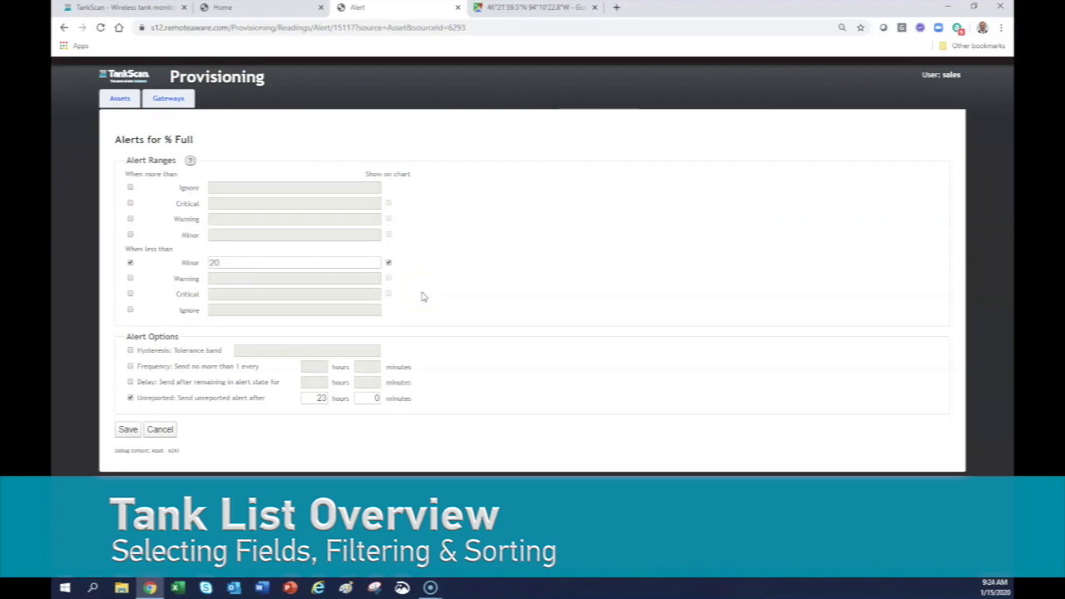
click(407, 282)
Go back to the tank list, close HQ Red Diesel's alert history and chart its % Full reading history
click(287, 8)
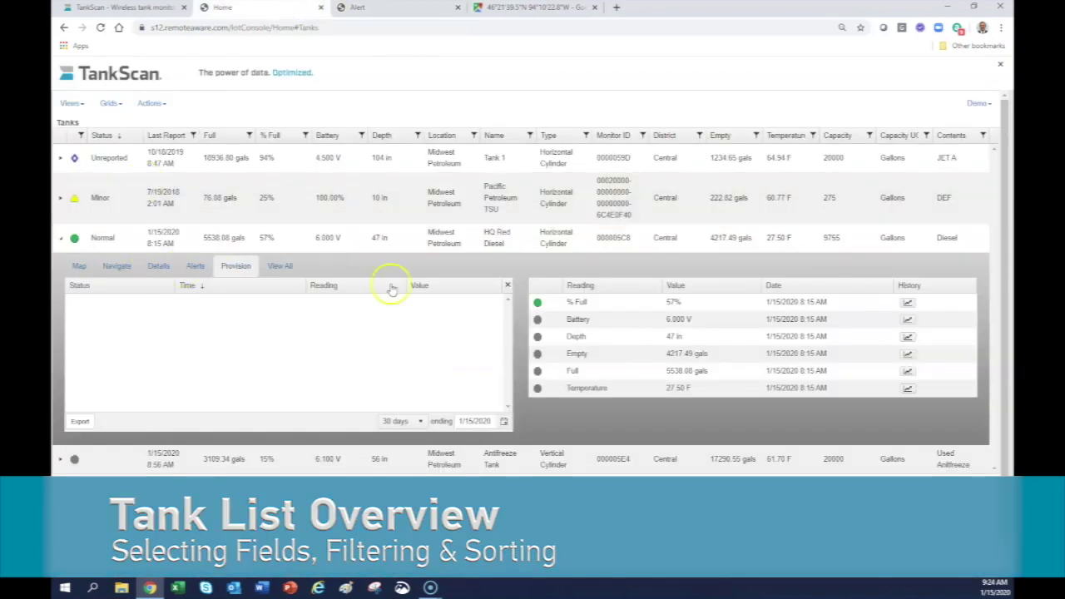
click(507, 285)
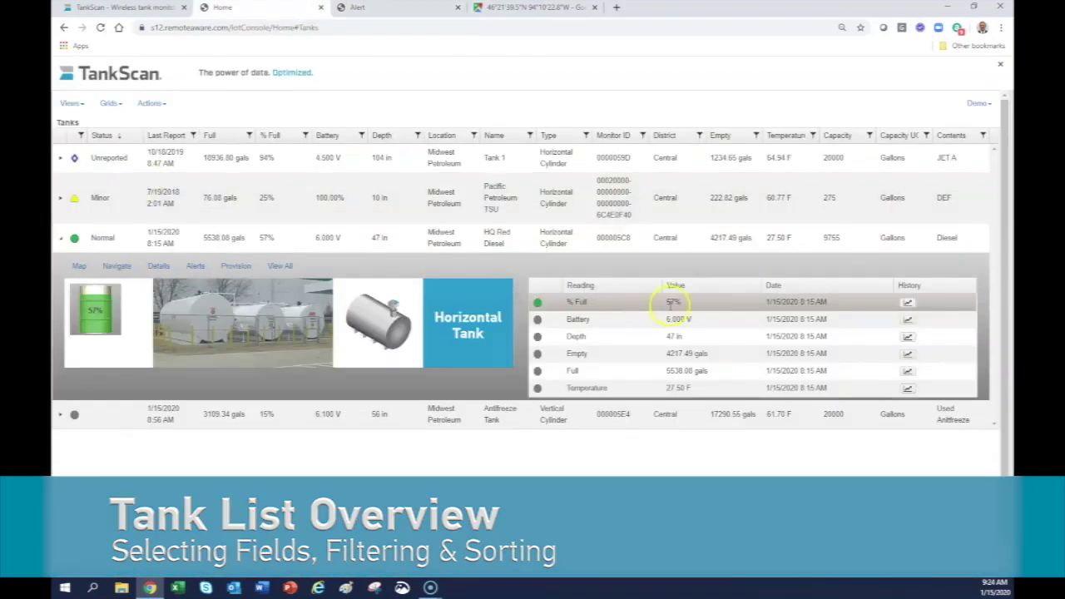
click(908, 303)
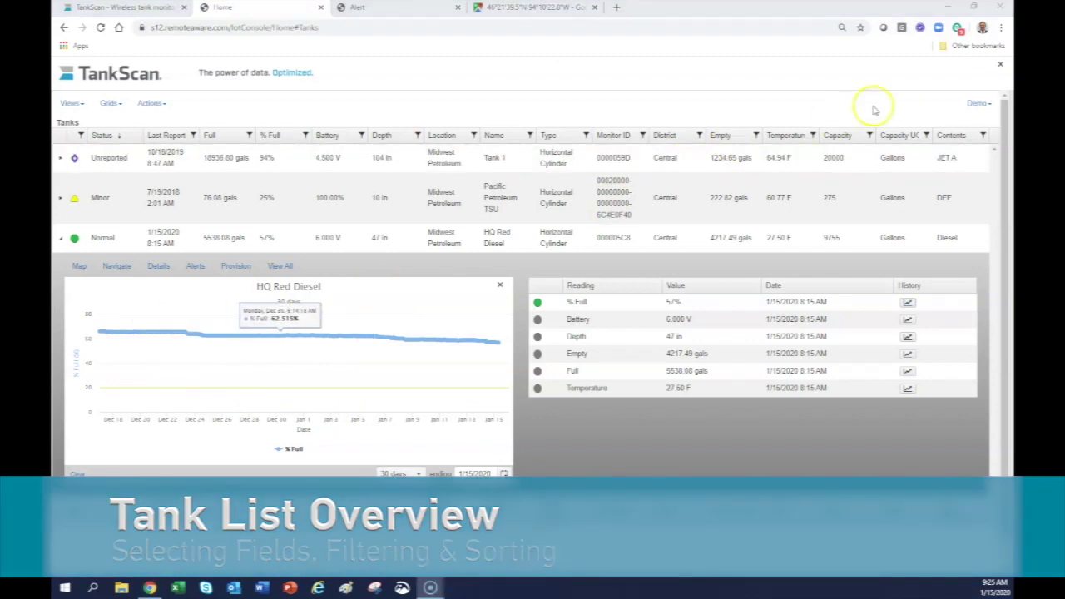
Open the user profile for updating and select Minor as the Alert Level
click(988, 108)
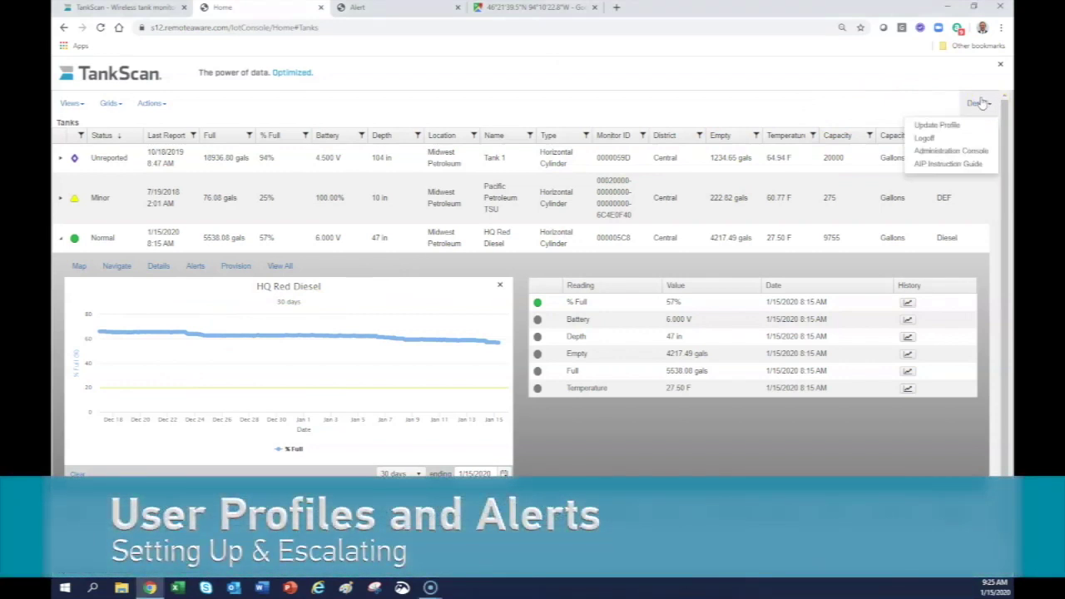
click(946, 127)
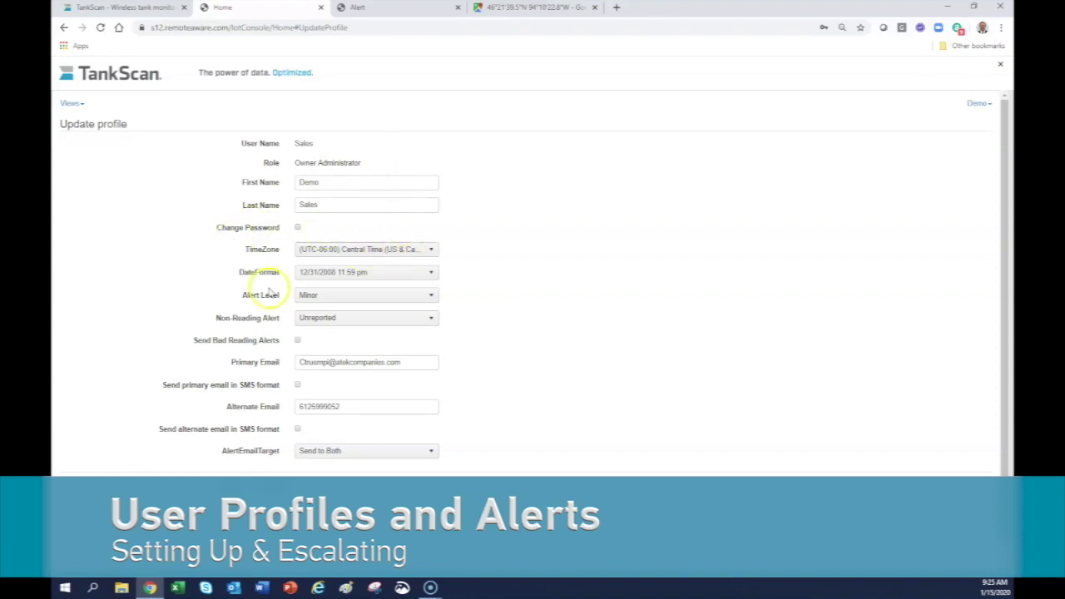
click(430, 298)
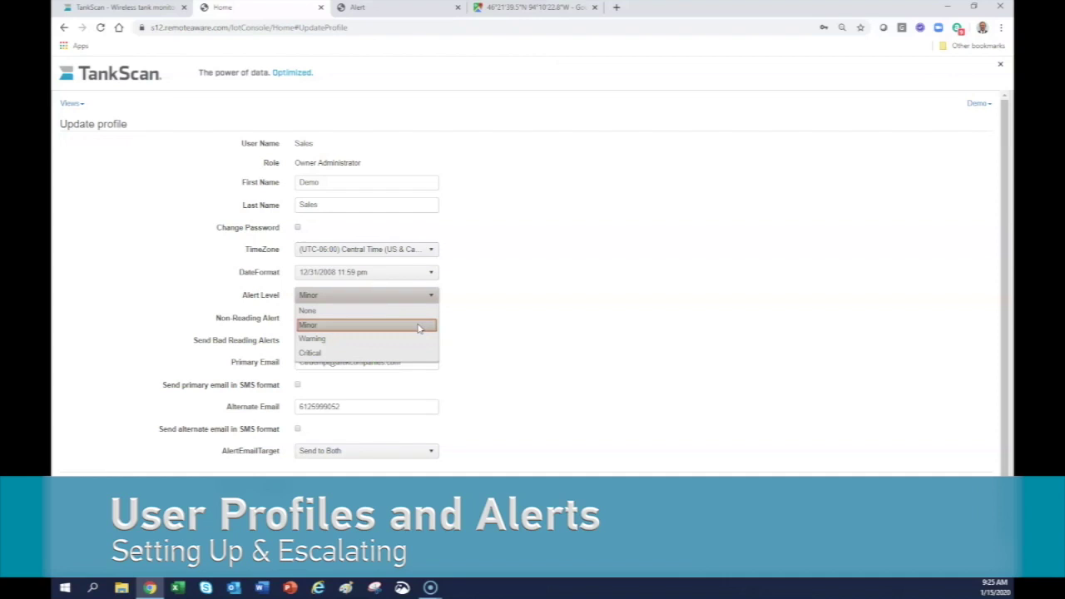
click(418, 326)
click(414, 325)
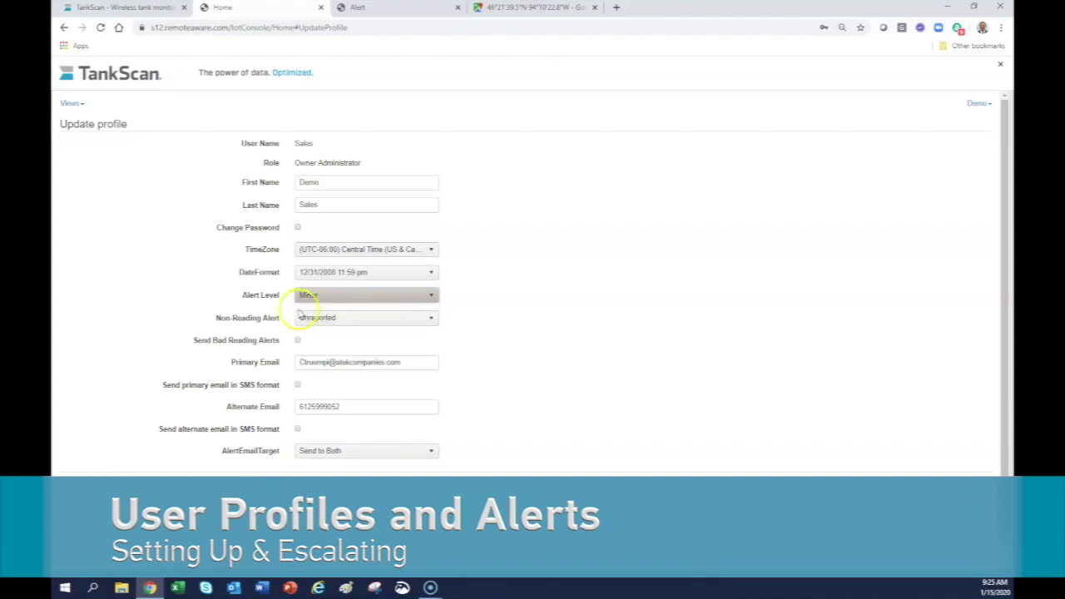
Select Unreported as the profile's Non-Reading Alert and look over the AlertEmailTarget options without changing the target
click(430, 324)
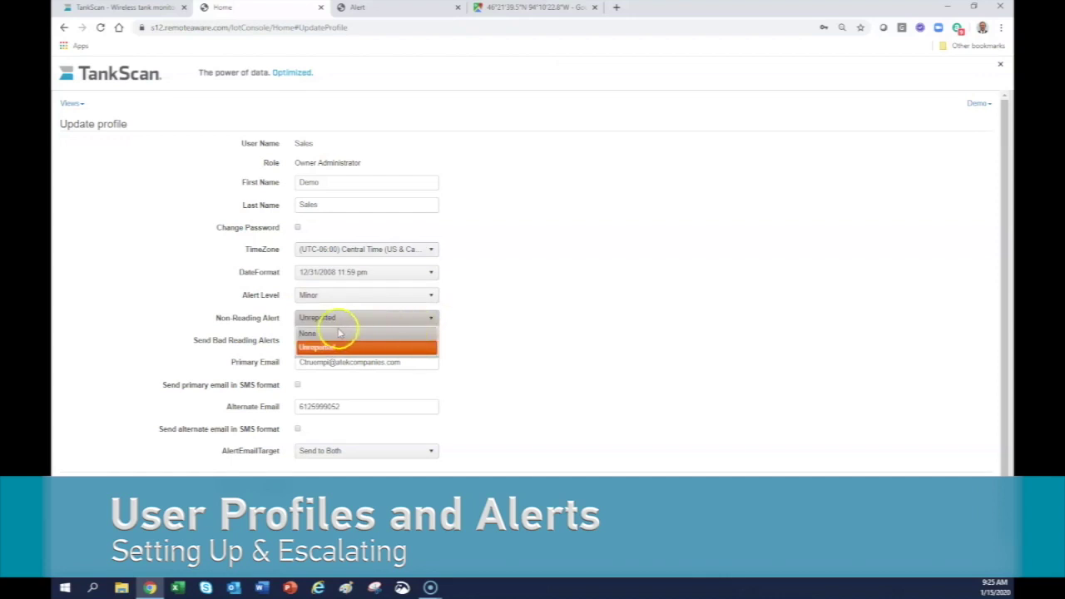
click(367, 347)
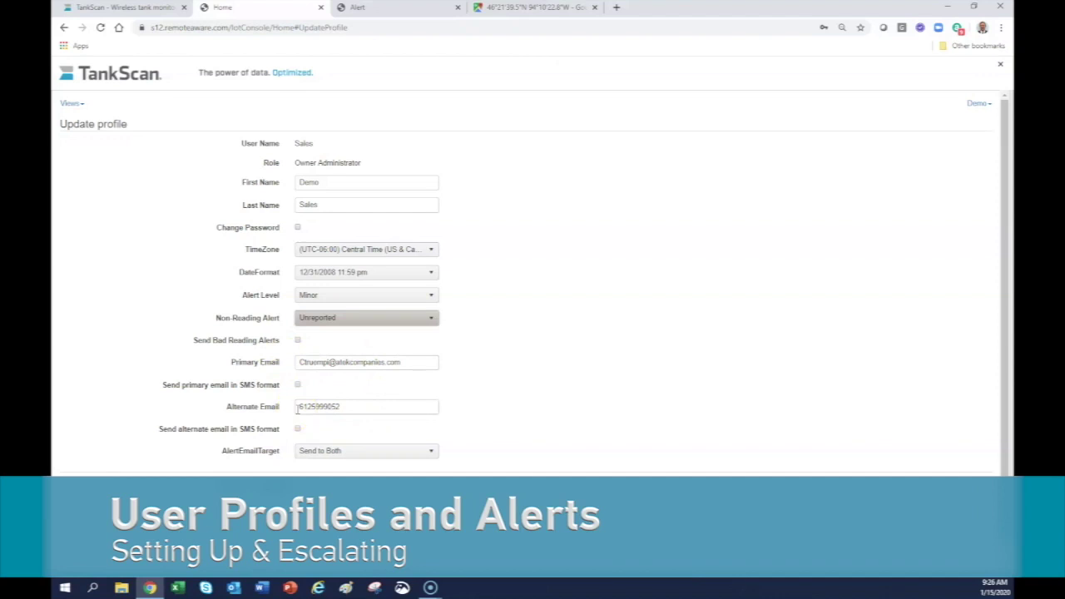
click(431, 451)
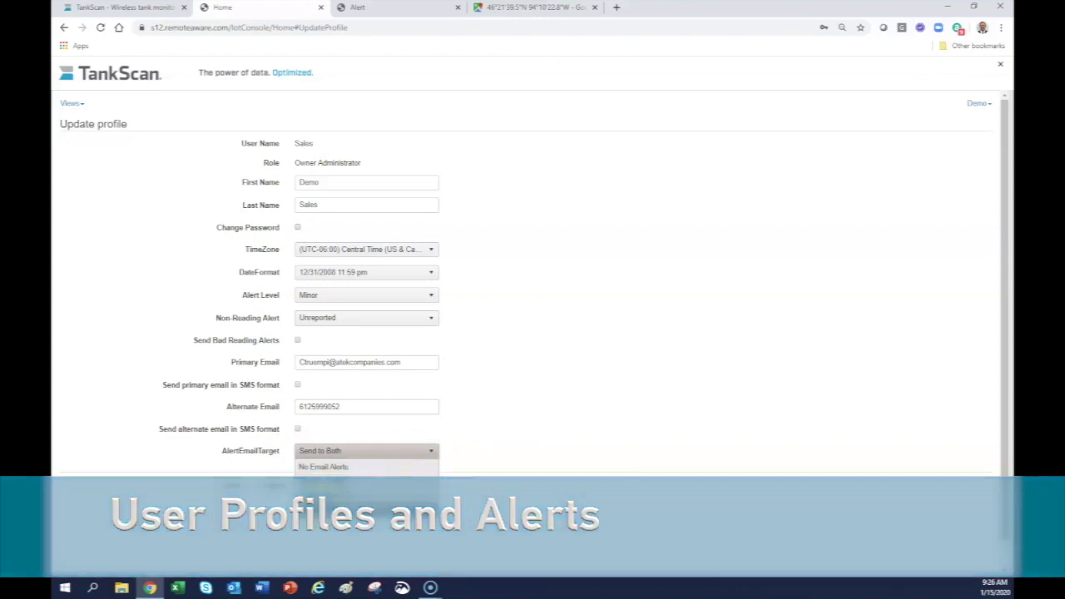
click(295, 11)
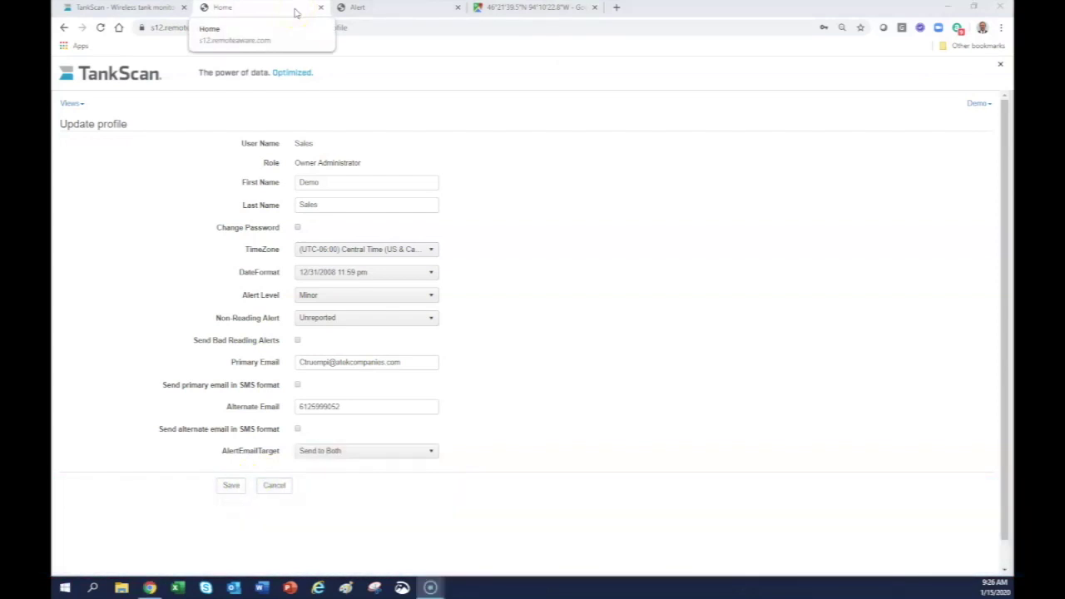